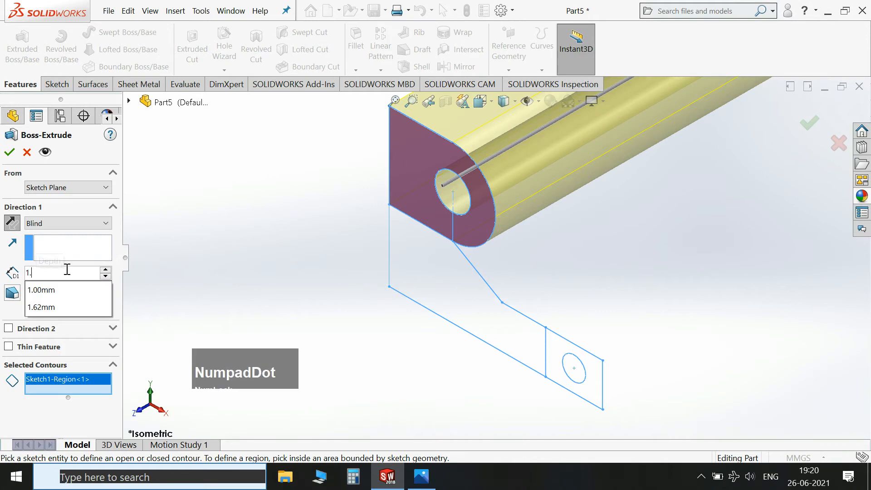
- Extrude the rounded bearing region with the hole to a blind depth of 1.69 mm
key("Return")
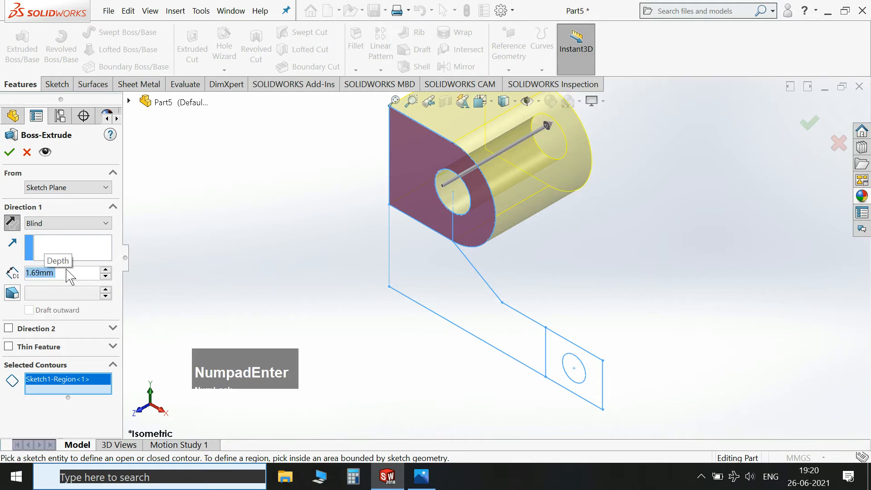
left_click(10, 152)
- Extrude the sloped web region below the bearing from Sketch1 by 0.38 mm in the reversed direction, merged with the body
left_click(28, 49)
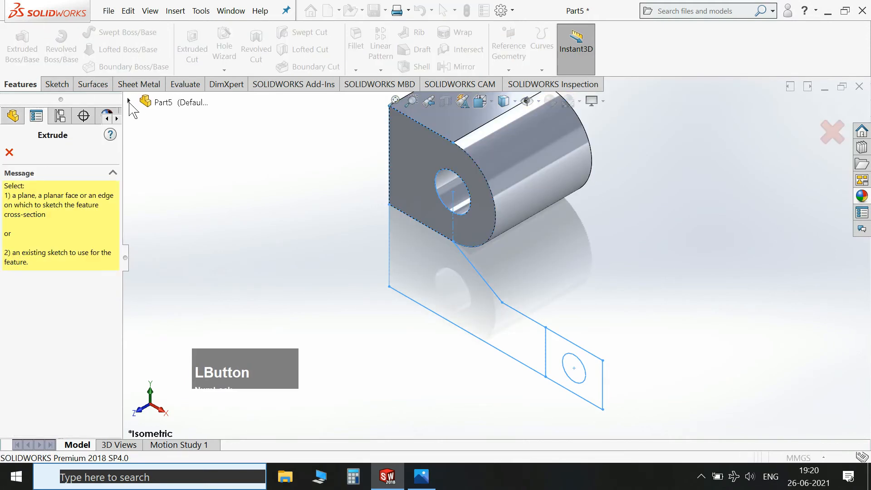
left_click(130, 102)
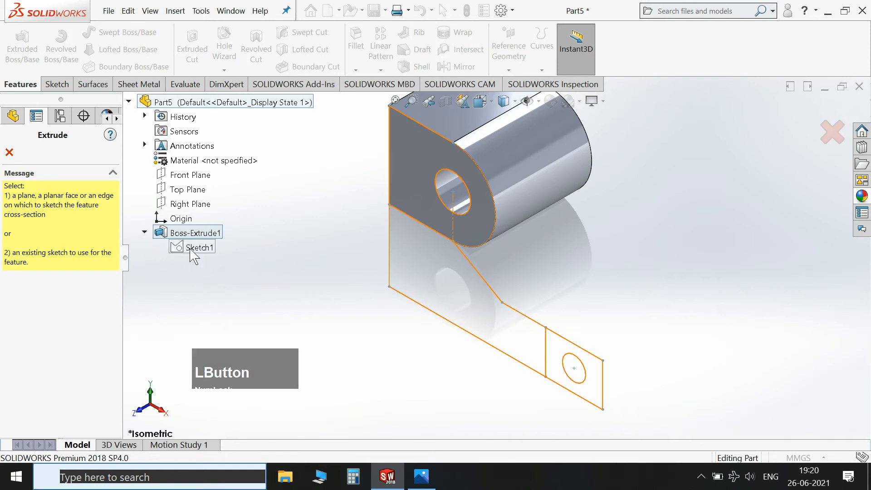
left_click(194, 247)
left_click(469, 299)
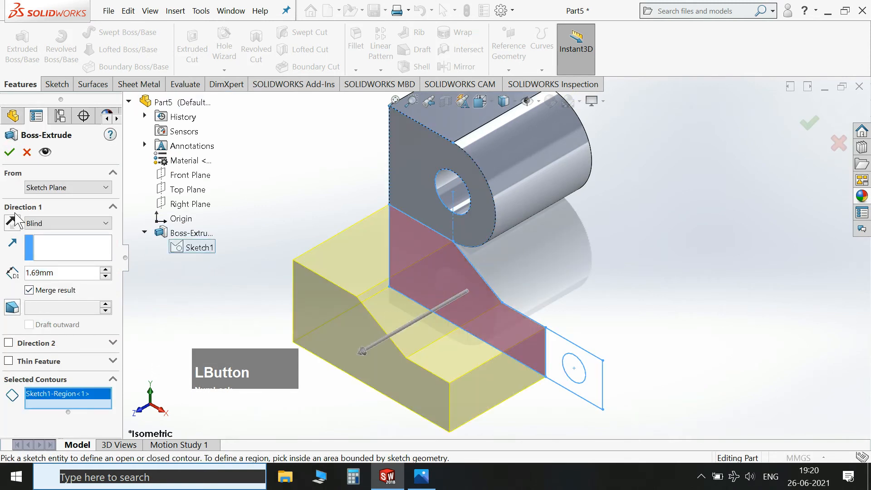
left_click(11, 229)
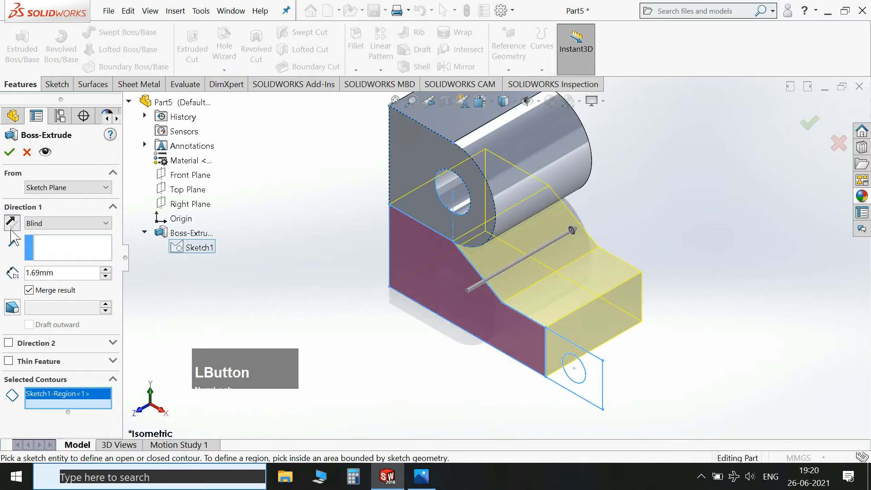
left_click(420, 476)
left_click(418, 477)
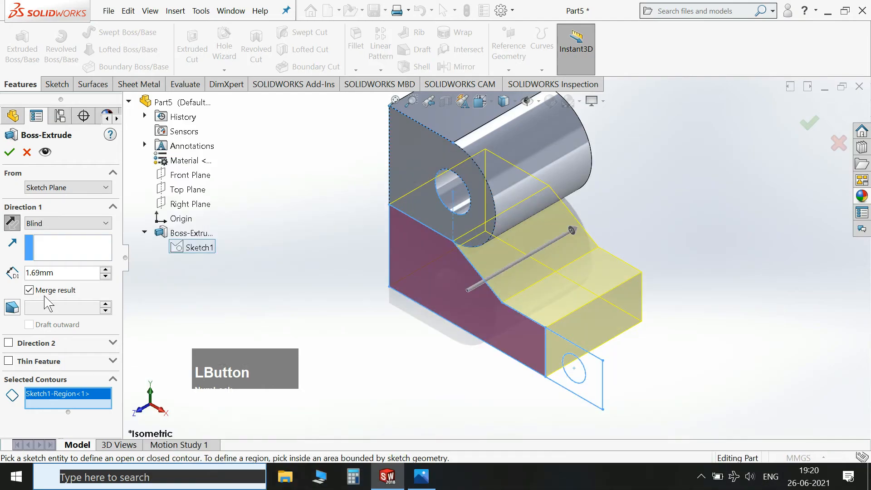
double_click(53, 274)
type("0.38")
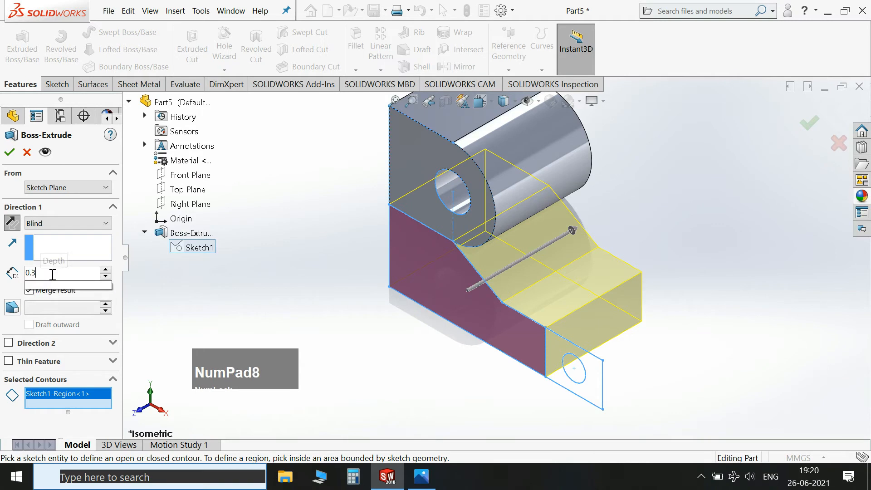
key("KP_Enter")
left_click(10, 153)
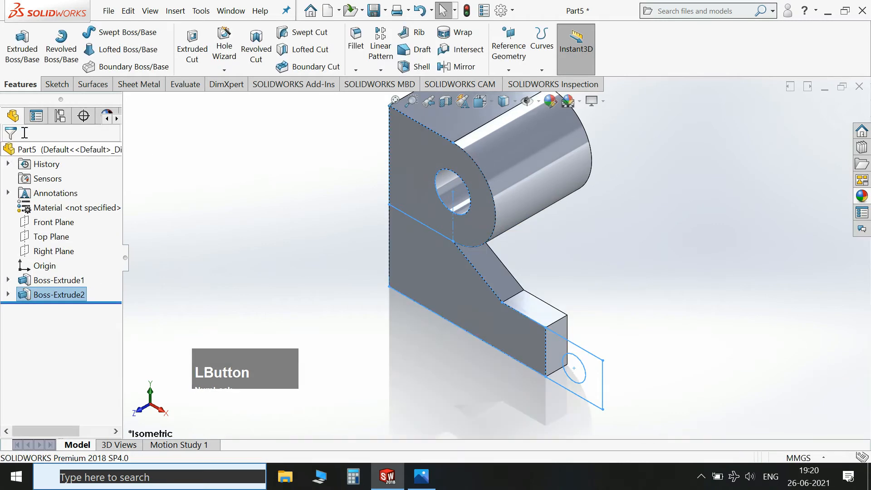
- Extrude the end region with the small hole from Sketch1 by 0.69 mm in the reversed direction
left_click(22, 50)
left_click(179, 252)
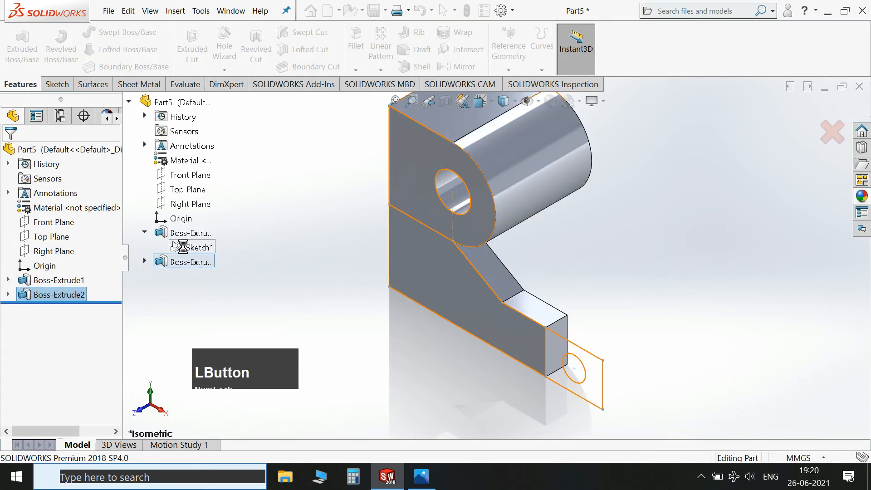
left_click(592, 399)
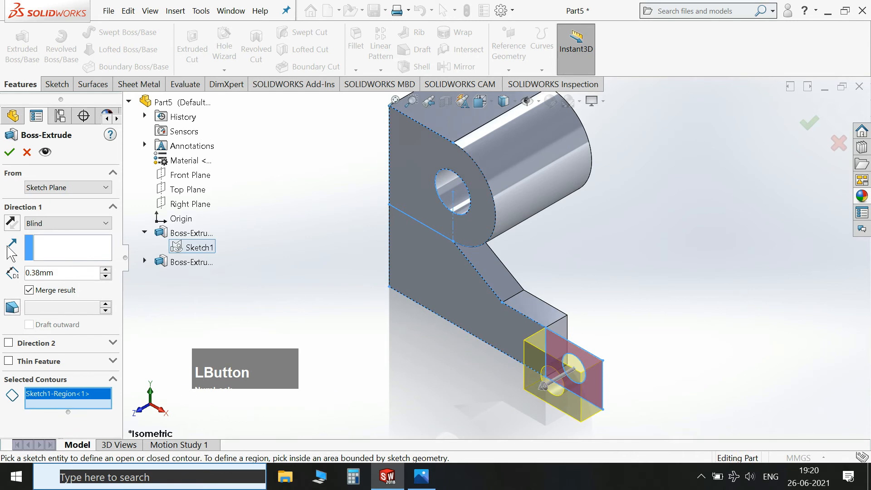
left_click(12, 217)
double_click(55, 274)
type("0.96")
key("Return")
double_click(55, 275)
type("0.")
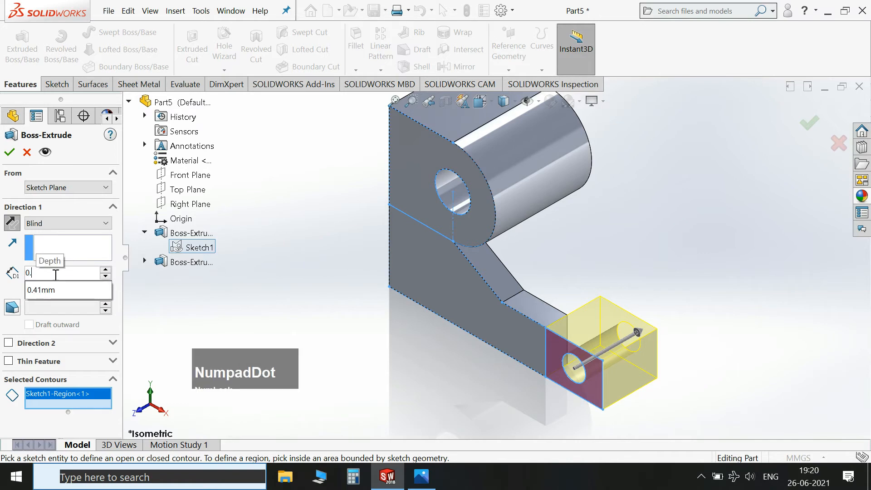
type("69")
key("Return")
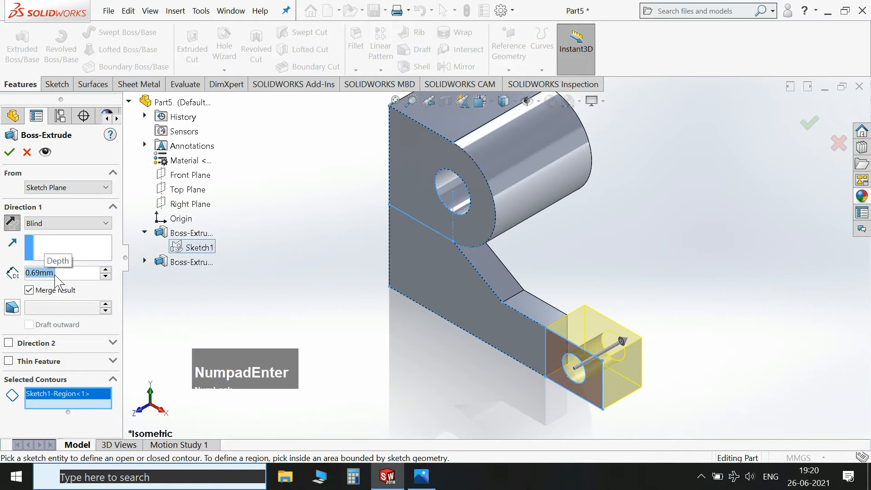
left_click(10, 152)
- Start a sketch on the flat back face of the bearing body and orient the view normal to it
left_click(421, 482)
left_click(421, 482)
scroll(508, 265, "up", 2)
middle_click_drag(508, 266, 627, 260)
left_click(465, 162)
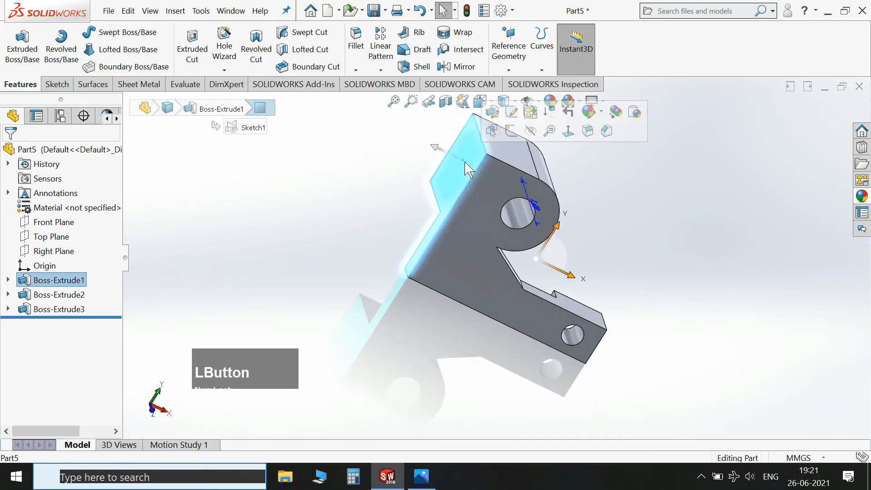
left_click(512, 130)
key("space")
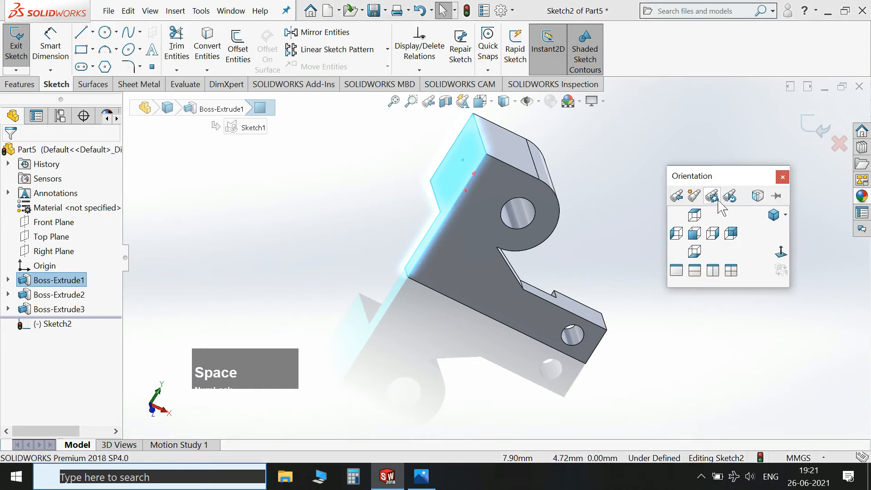
left_click(780, 252)
key("space")
left_click(742, 261)
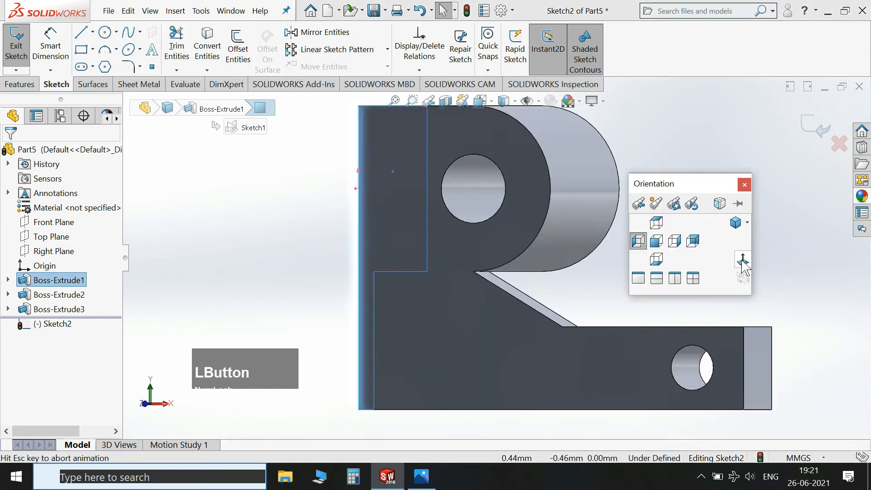
- Sketch a corner rectangle about 4.59 mm wide around the body, extending past both of its sides
scroll(601, 224, "up", 3)
left_click(50, 59)
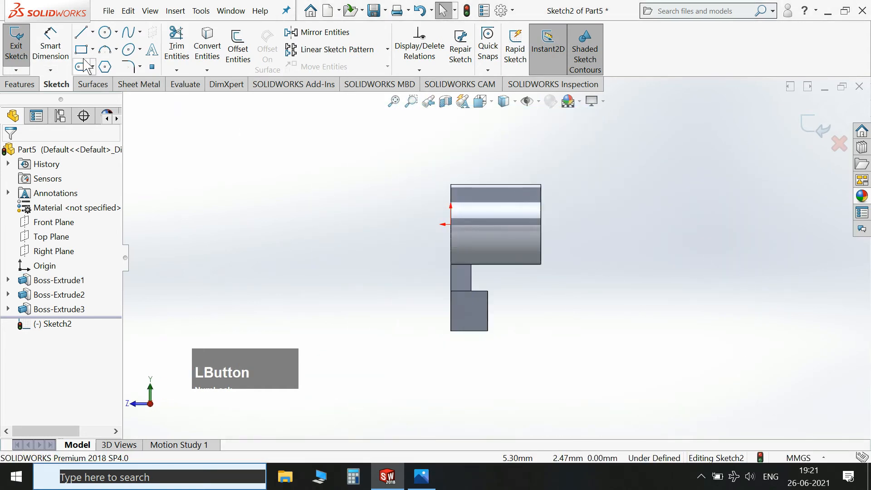
left_click(358, 181)
left_click(602, 324)
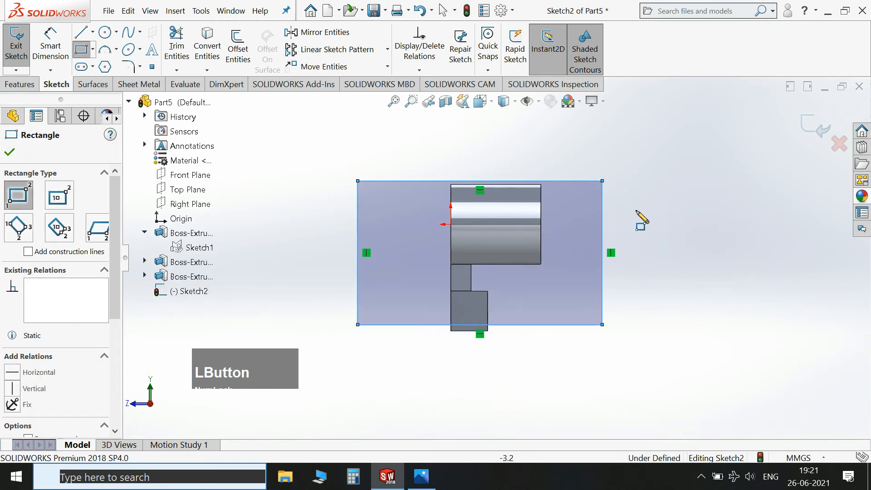
key("Escape")
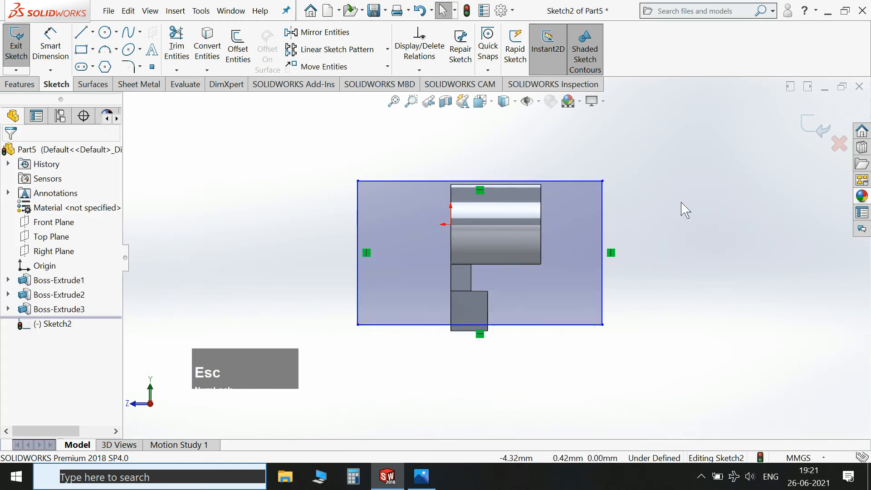
- Make the rectangle's upper line collinear with the body's top edge and its lower line collinear with the foot's bottom edge
left_click(459, 183, "ctrl")
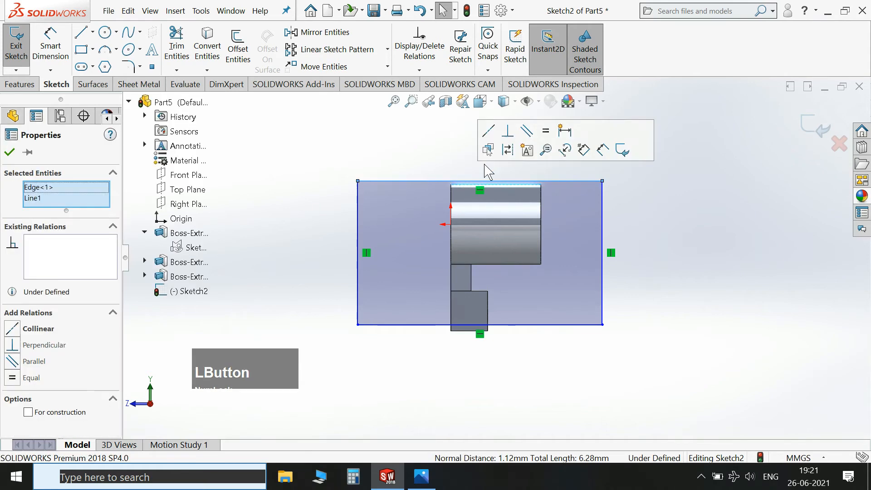
left_click(507, 148)
left_click(493, 344)
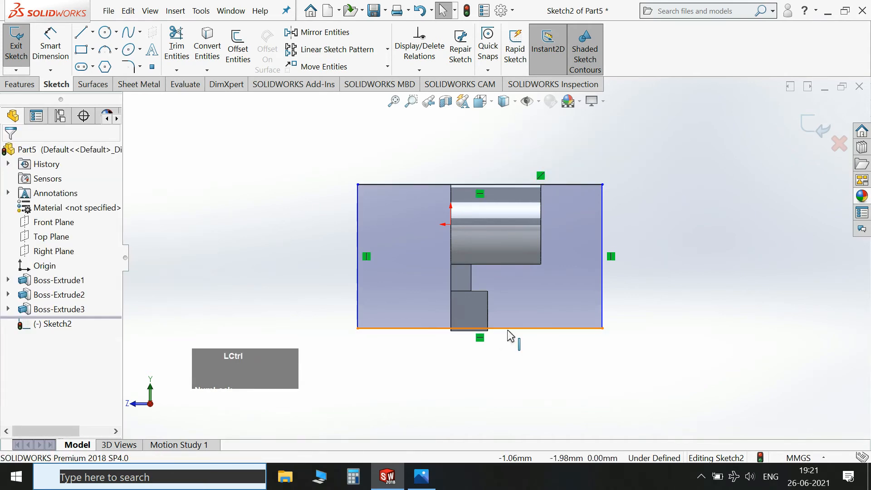
left_click(461, 337, "ctrl")
left_click(464, 337, "ctrl")
left_click(502, 282)
left_click(734, 304)
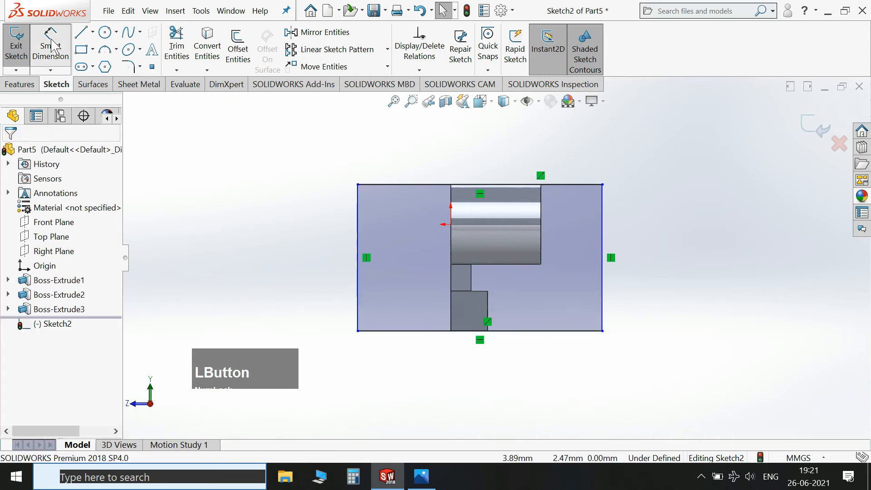
- Dimension the rectangle's width and set it to 4.75 mm
left_click(421, 476)
left_click(428, 483)
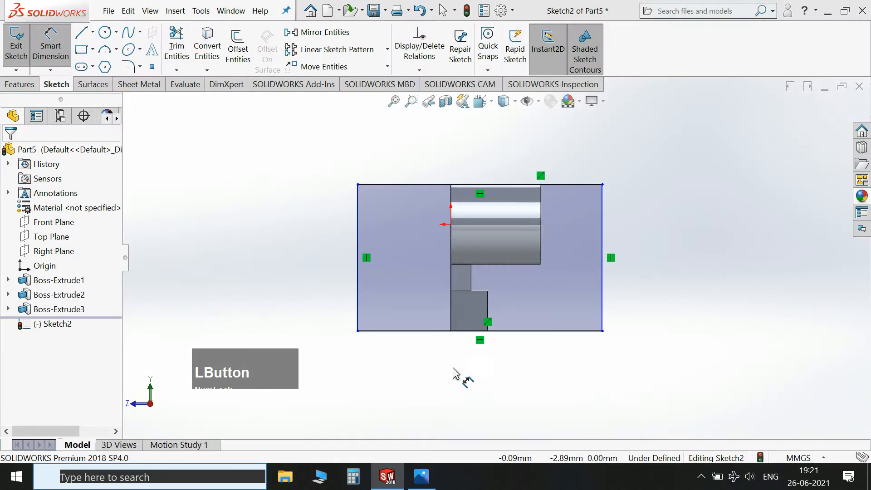
left_click(454, 331)
left_click(481, 408)
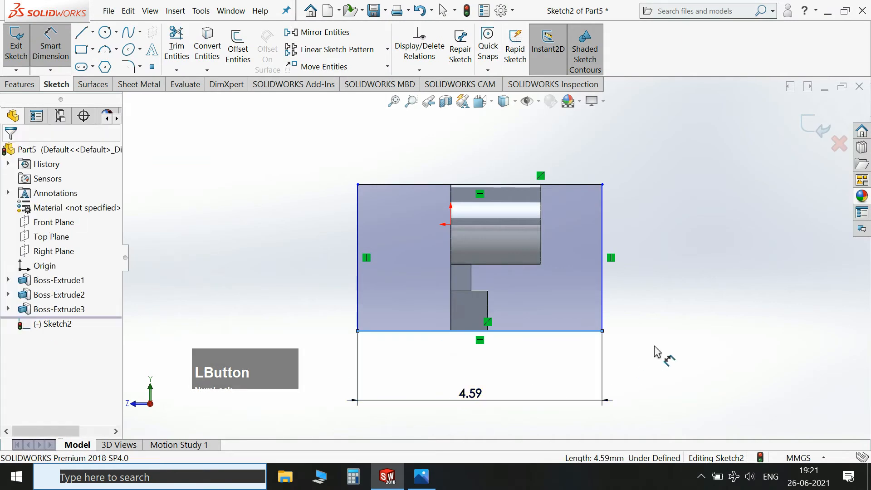
type("4.7")
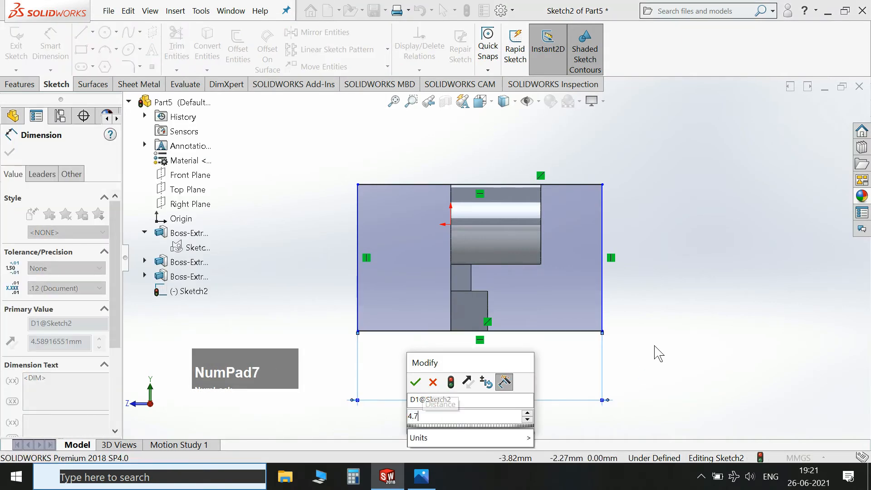
type("5")
key("Return")
- Sketch two circles inside the rectangle, one on each side of the body, the left one about 0.77 mm in diameter
left_click(422, 483)
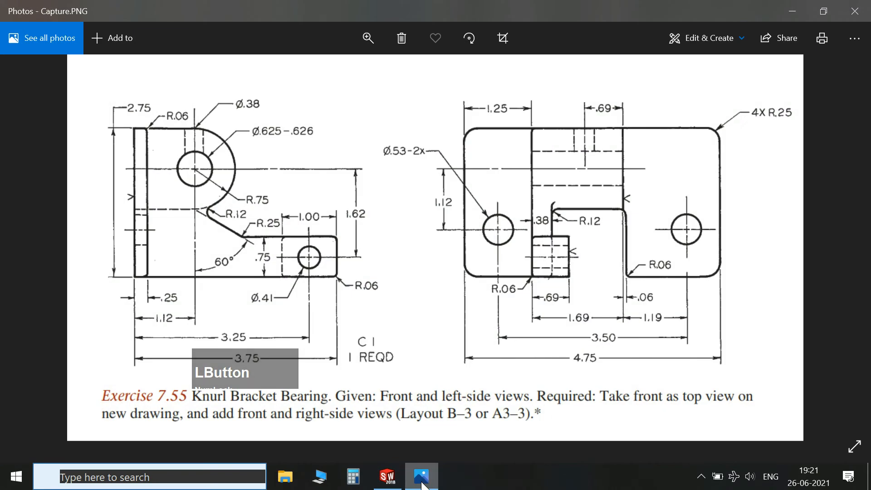
left_click(422, 484)
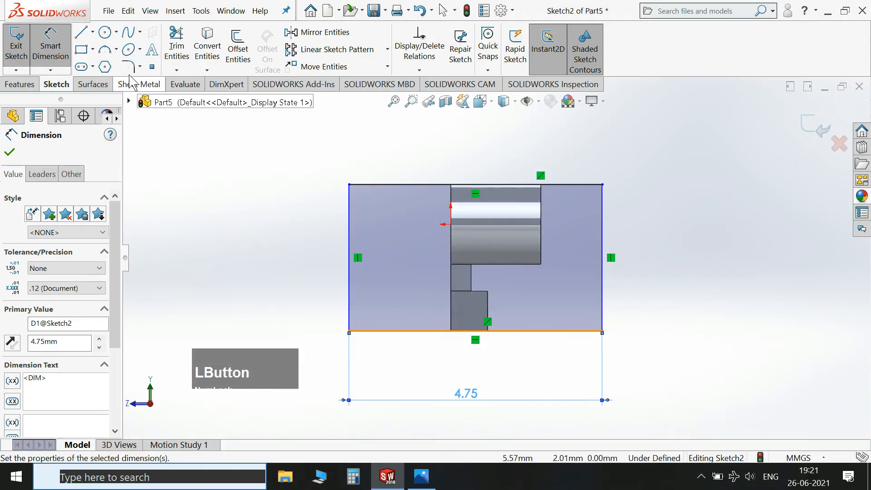
left_click(401, 278)
left_click(415, 293)
left_click(567, 277)
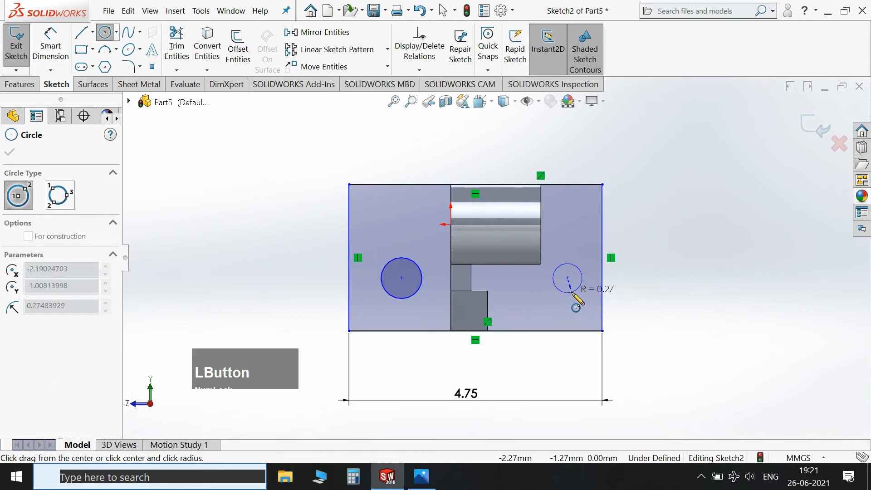
left_click(573, 295)
- Dimension the left circle's diameter as 0.53 mm
left_click(53, 50)
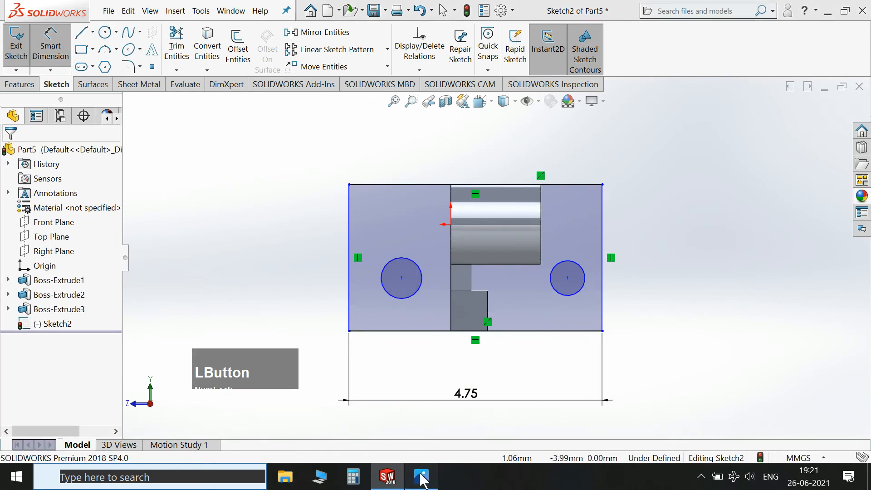
left_click(422, 477)
left_click(422, 477)
left_click(386, 278)
left_click(236, 236)
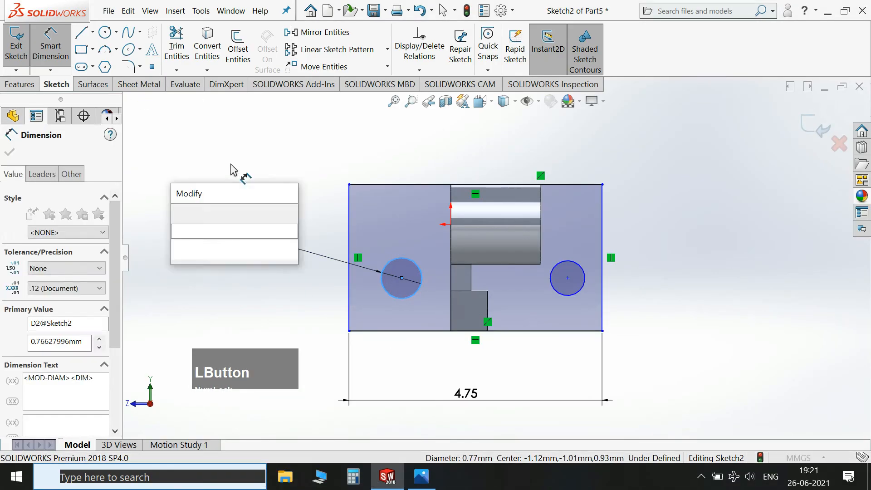
type("0.53")
key("Return")
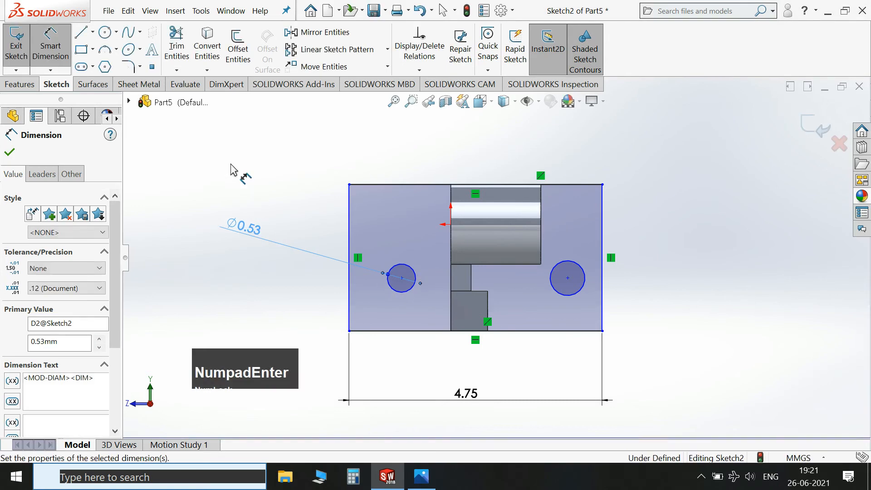
- Dimension the distance from the rectangle's left line to the bearing body's left edge as 1.25 mm
left_click(351, 198)
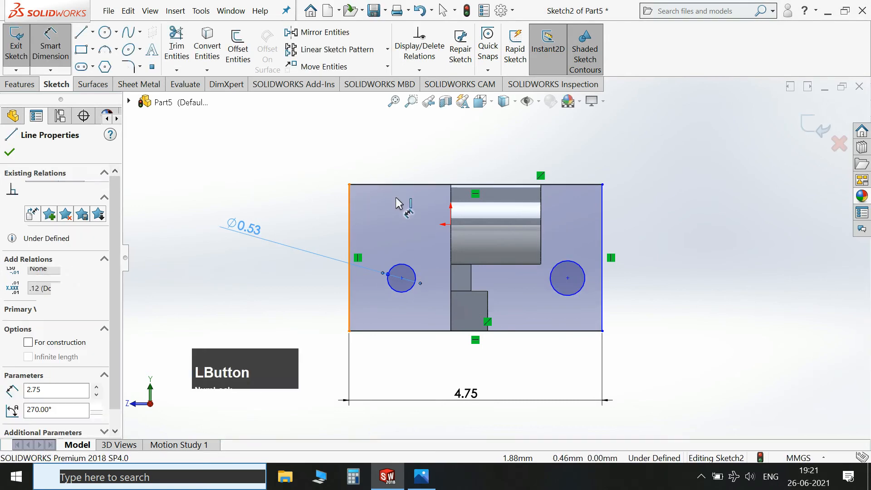
left_click(450, 227)
left_click(408, 157)
type("1.25")
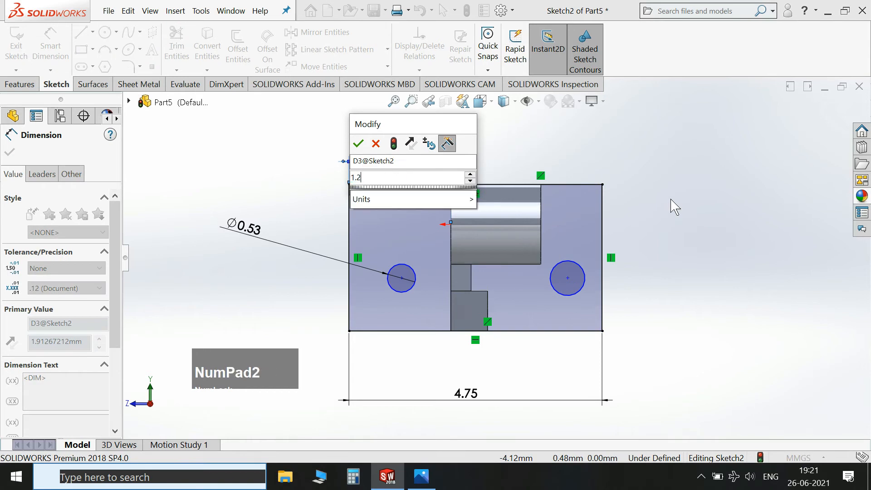
key("Return")
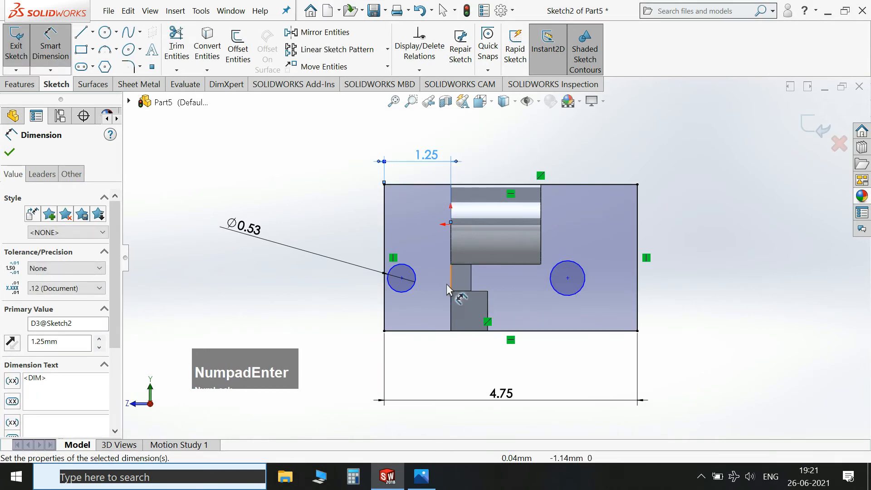
- Dimension the horizontal distance from the bearing body's right edge to the right circle's centre as 1.19 mm
left_click(420, 478)
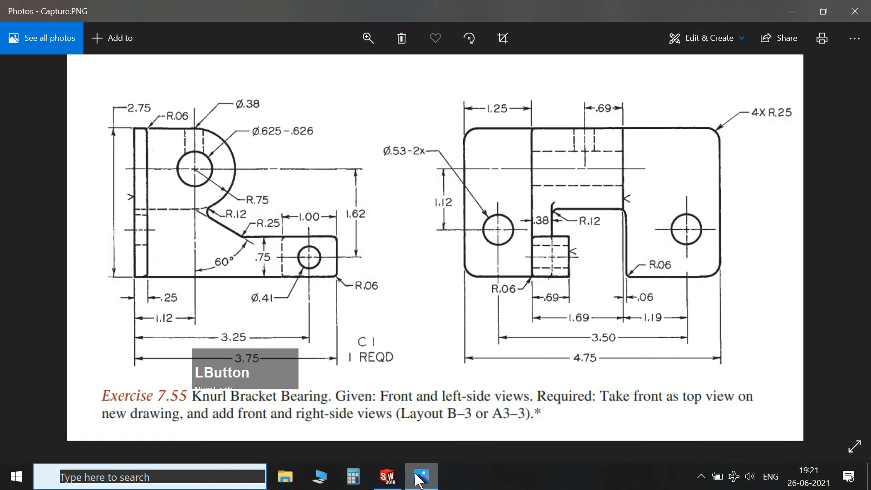
left_click(421, 477)
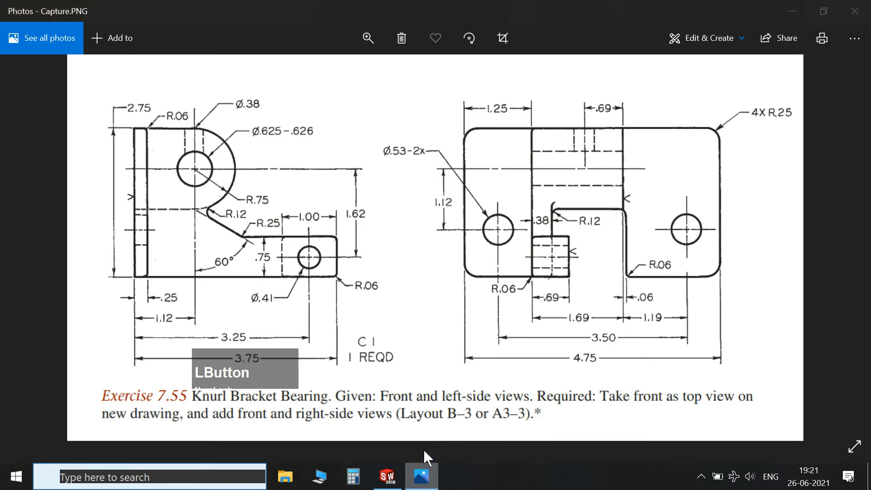
left_click(541, 235)
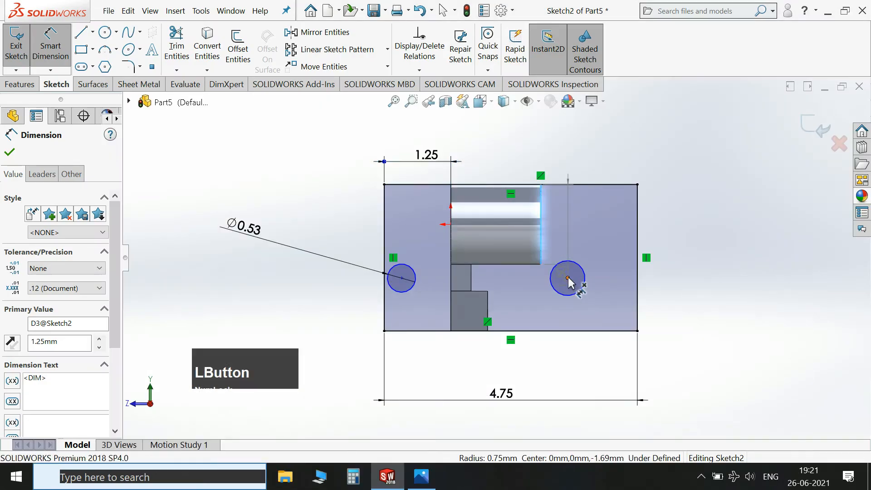
left_click(568, 278)
left_click(687, 316)
type("1.1")
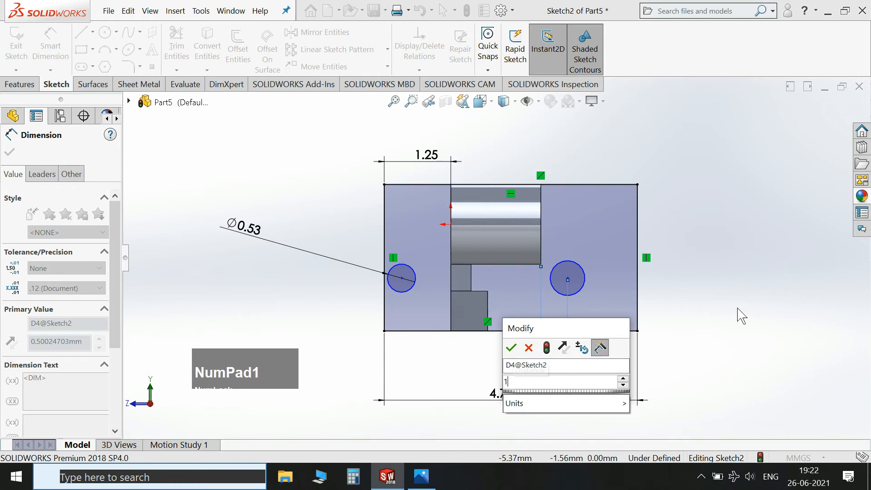
key("Return")
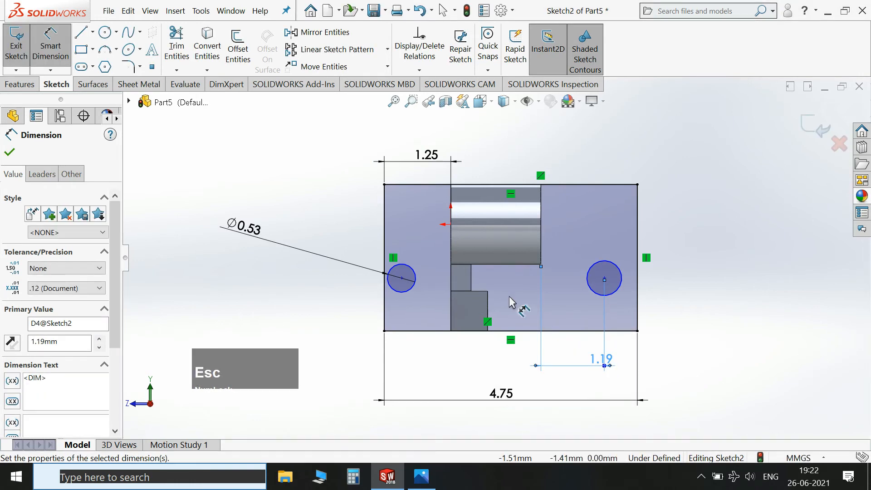
key("Escape")
- Add a horizontal relation between the centres of the two circles
left_click(402, 279, "ctrl")
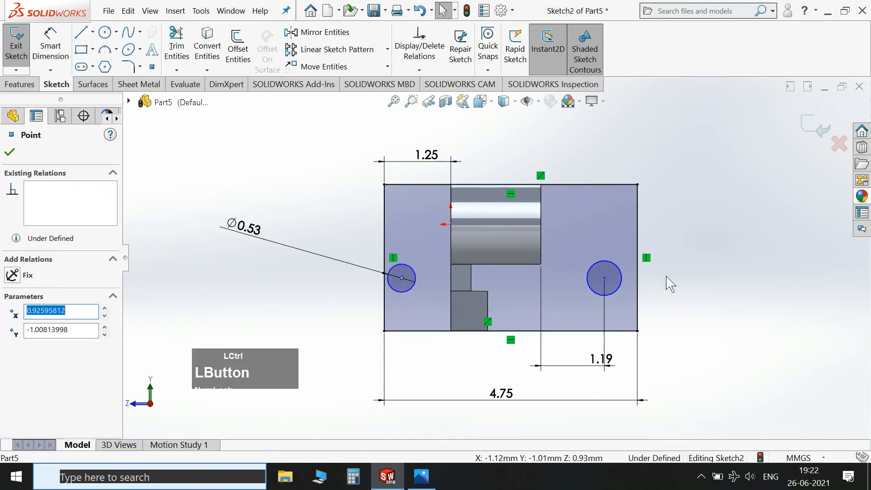
left_click(605, 278, "ctrl")
left_click(642, 229)
left_click(745, 334)
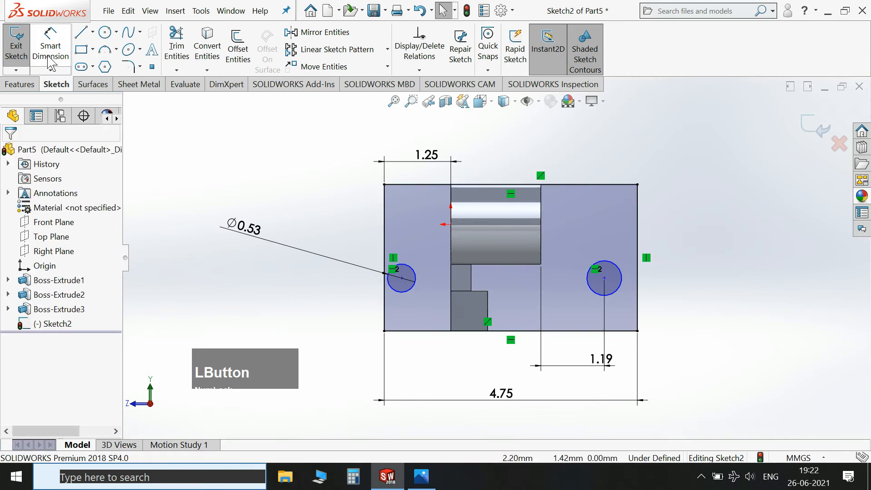
- Dimension the distance between the two circle centres as 3.50 mm
left_click(49, 59)
left_click(402, 277)
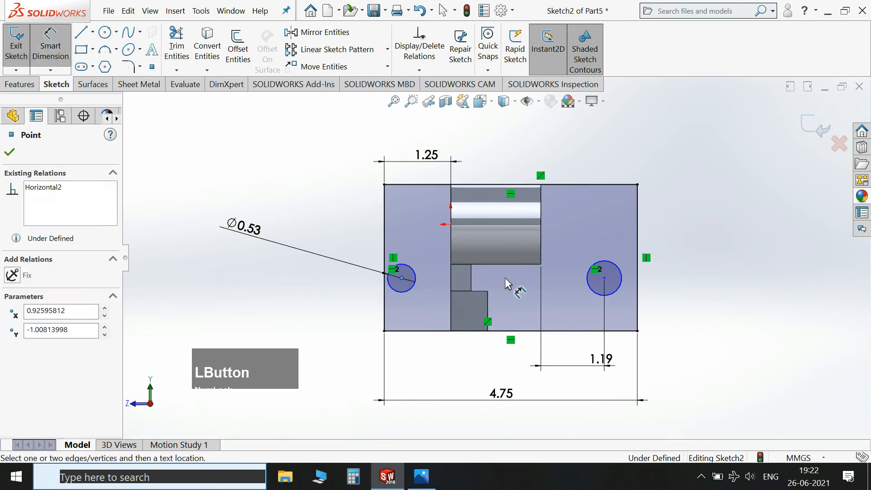
left_click(604, 278)
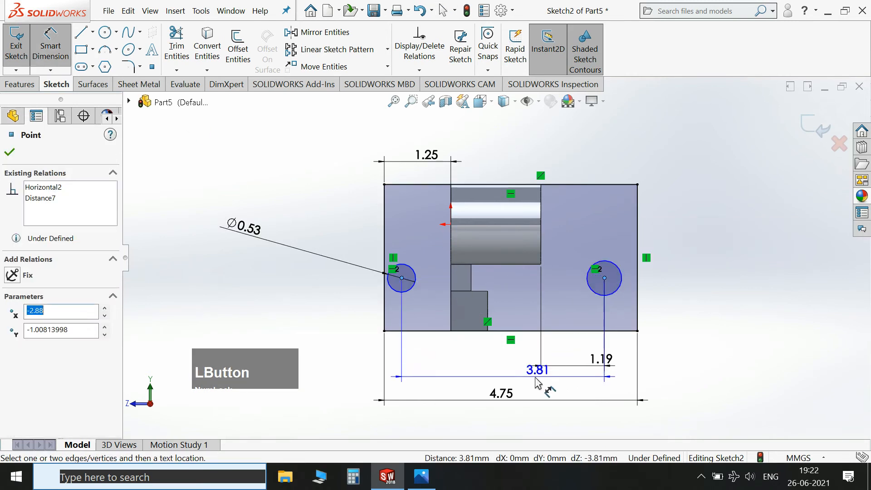
left_click(542, 381)
left_click(421, 476)
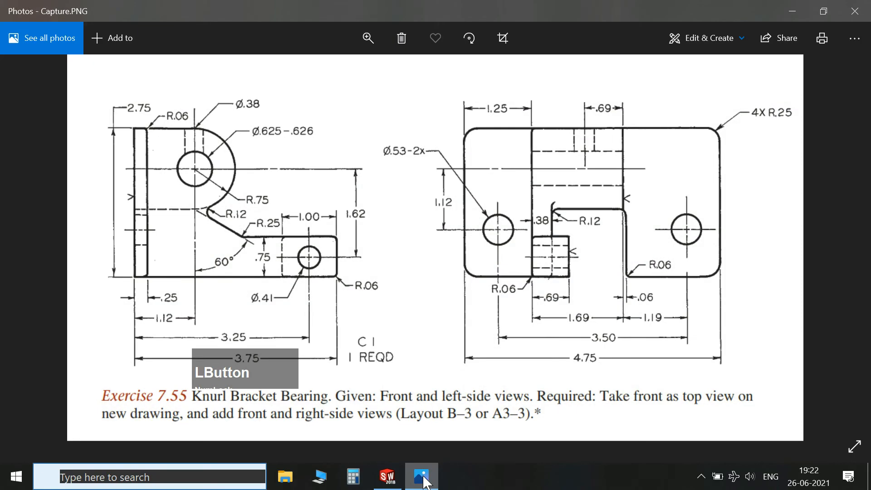
left_click(423, 478)
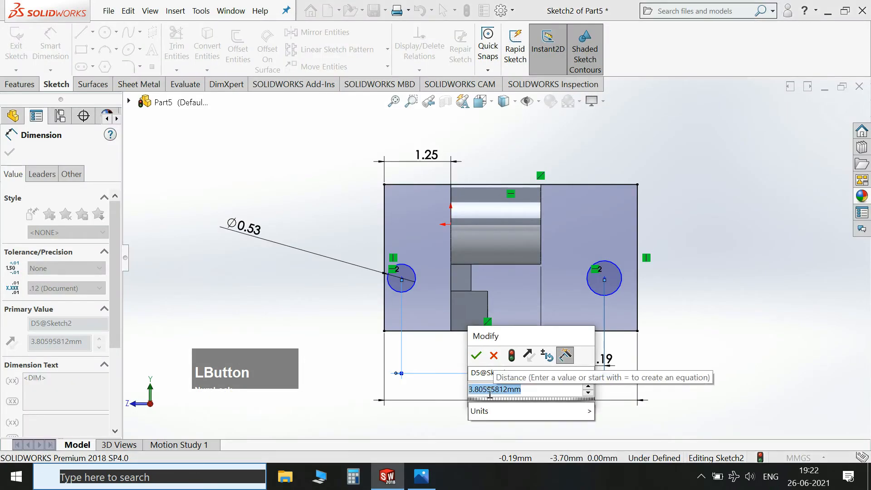
type("3.50")
key("Return")
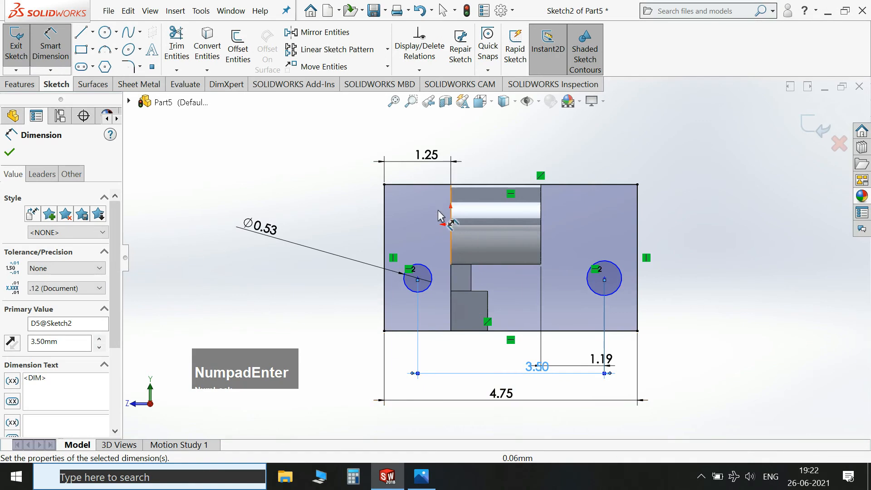
- Sketch three connected lines outlining a notch beneath the bearing body, the right line about 0.18 mm beyond the body's right edge
left_click(81, 32)
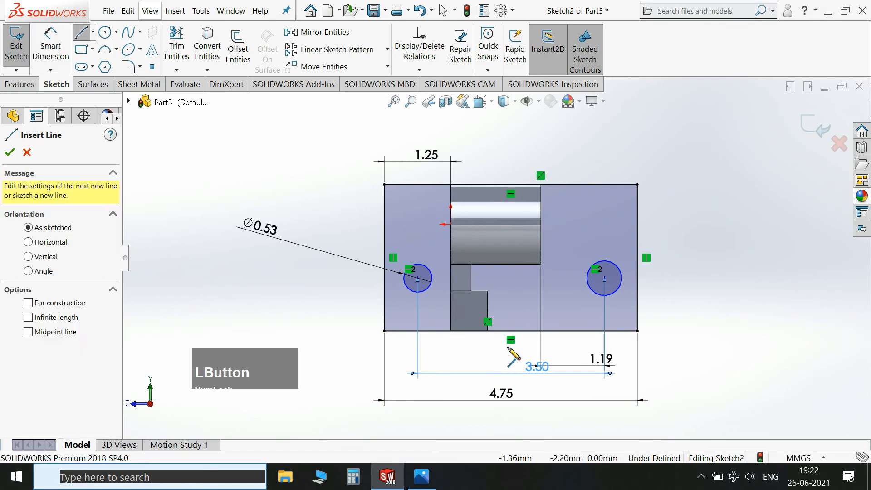
left_click(451, 331)
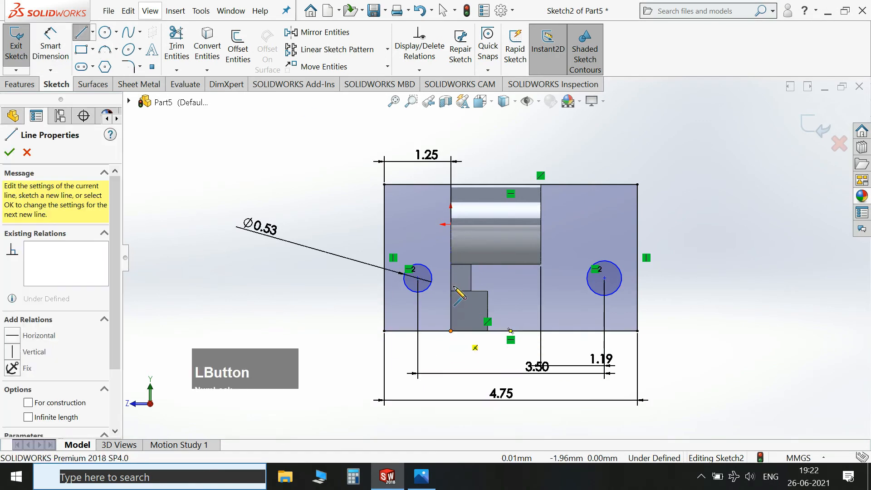
left_click(451, 265)
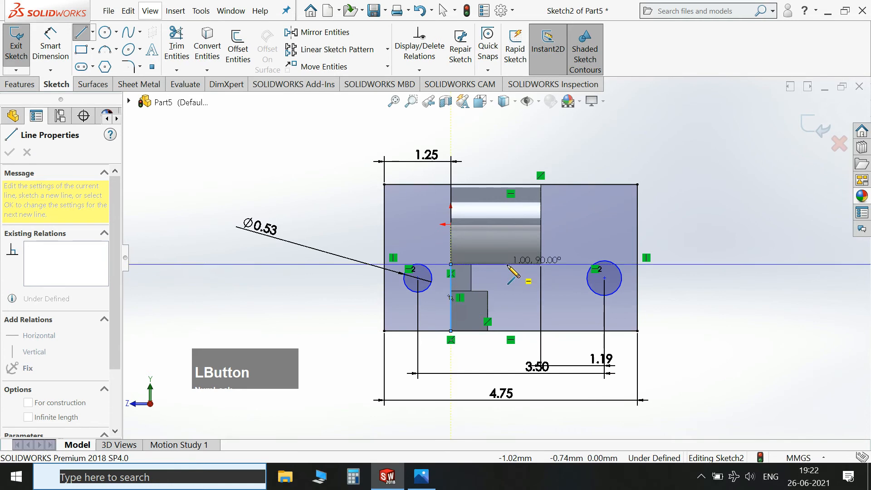
left_click(551, 265)
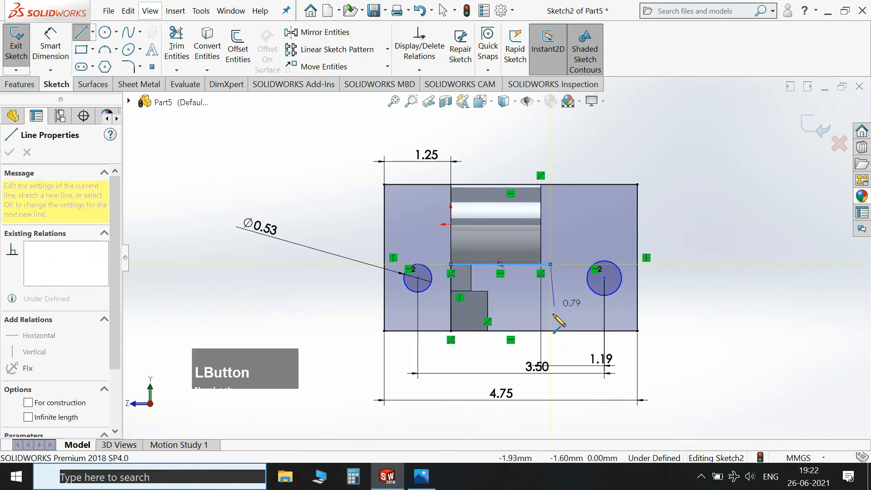
left_click(551, 332)
key("Escape")
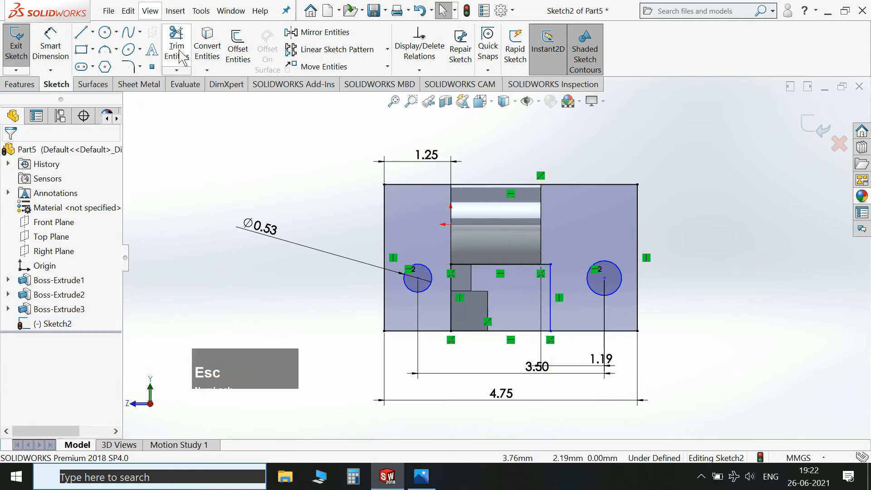
- Dimension the gap between the bearing body's right edge and the notch's right line as 0.06 mm
left_click(50, 40)
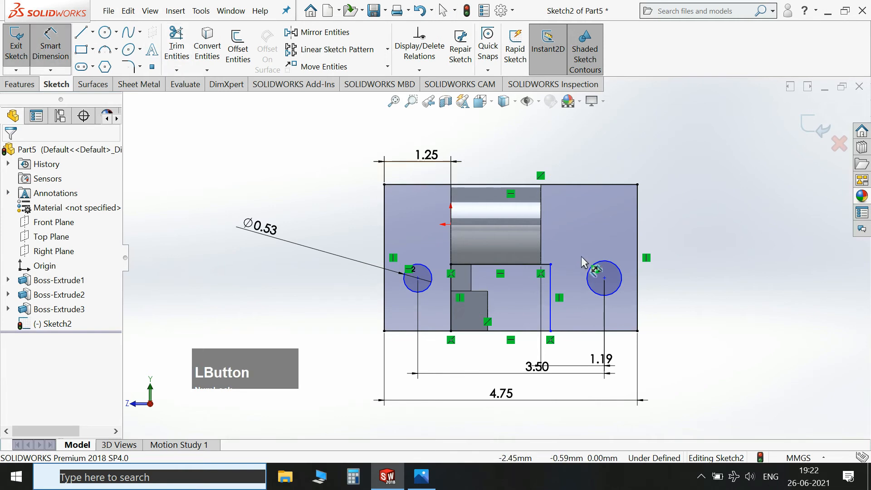
left_click(543, 250)
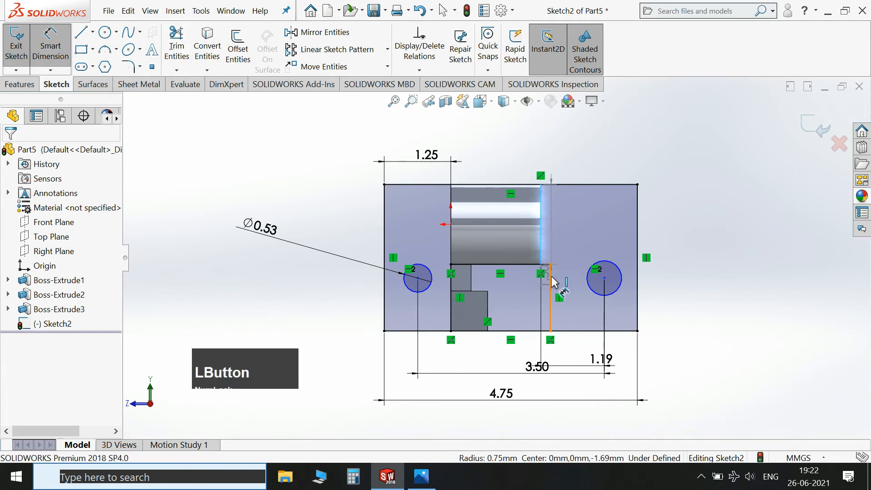
left_click(550, 290)
left_click(567, 255)
left_click(422, 476)
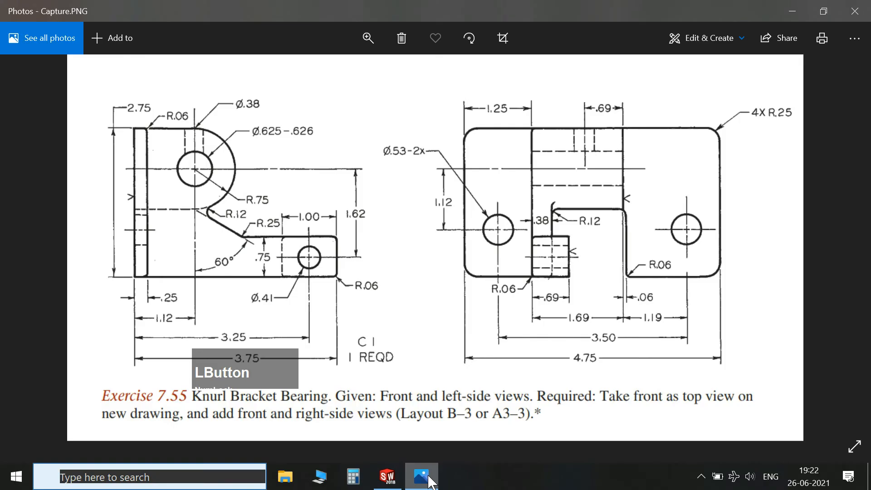
left_click(427, 480)
double_click(574, 275)
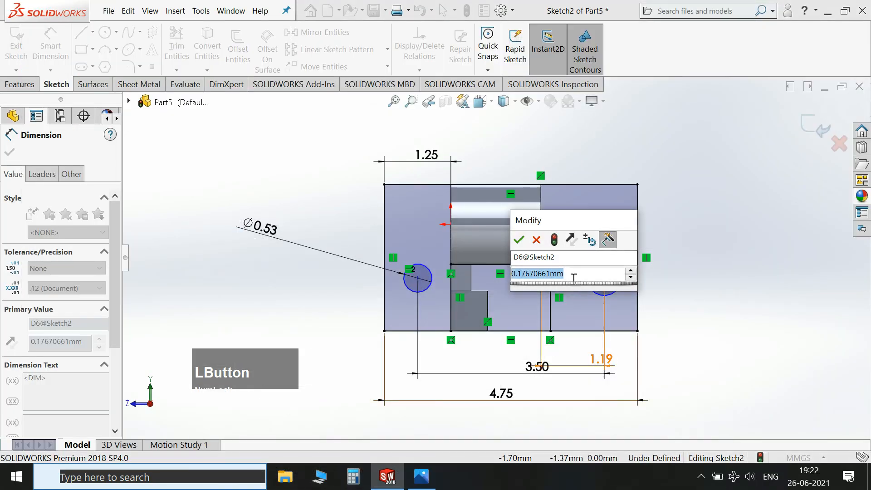
type("0.06")
key("Return")
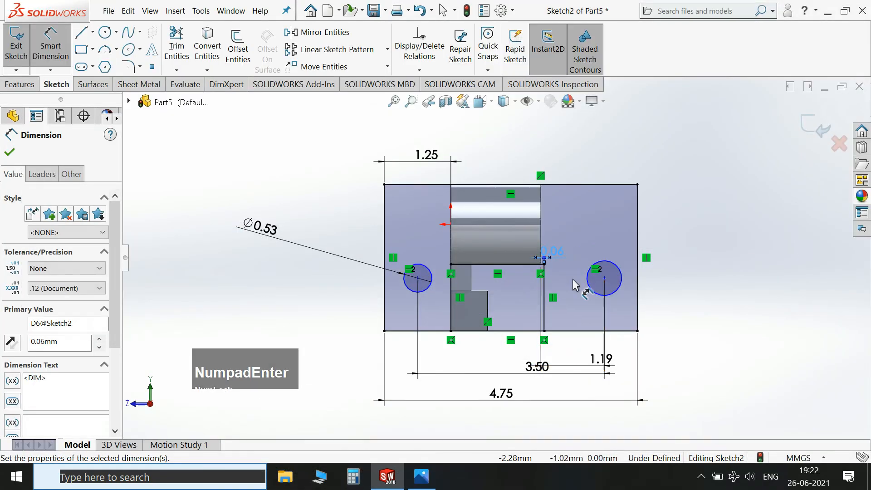
- Trim away the rectangle's bottom line between the two vertical notch lines to open the notch
left_click(420, 484)
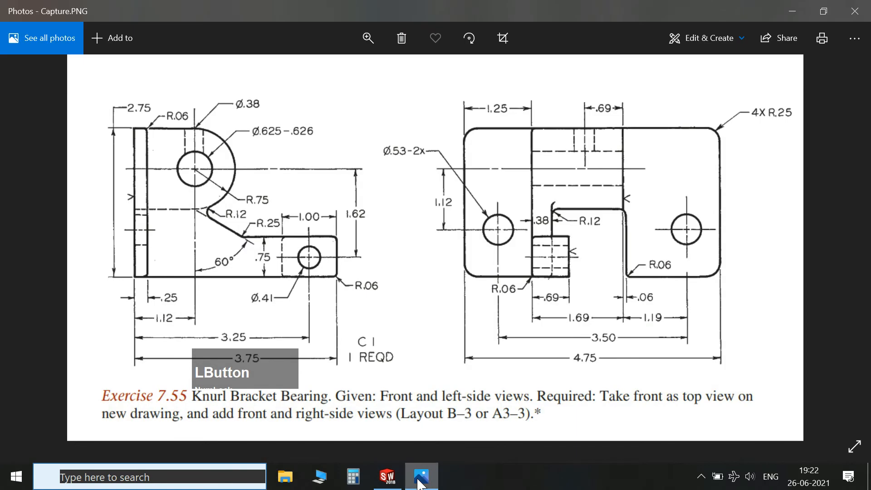
left_click(421, 484)
key("Escape")
left_click(187, 34)
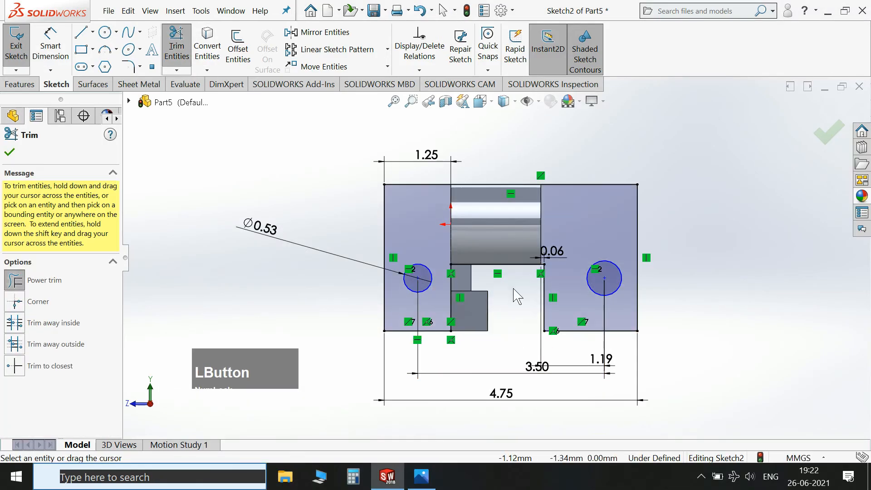
scroll(517, 294, "down", 4)
key("Escape")
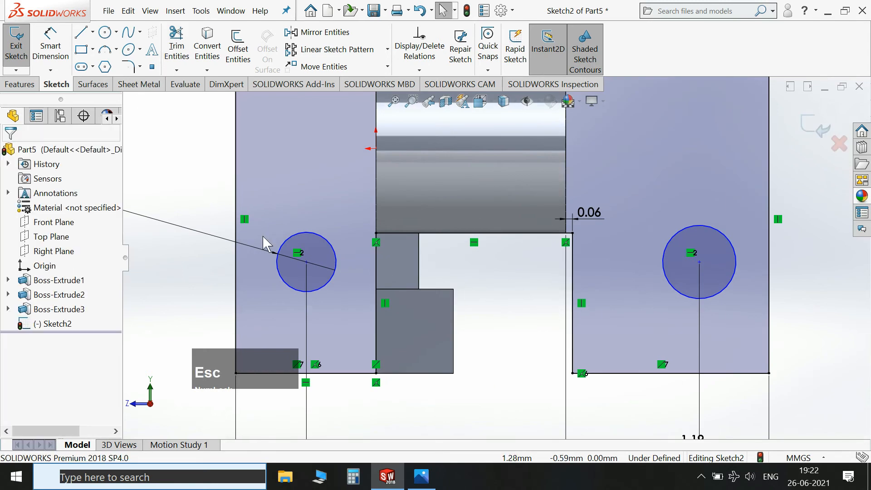
scroll(495, 258, "up", 4)
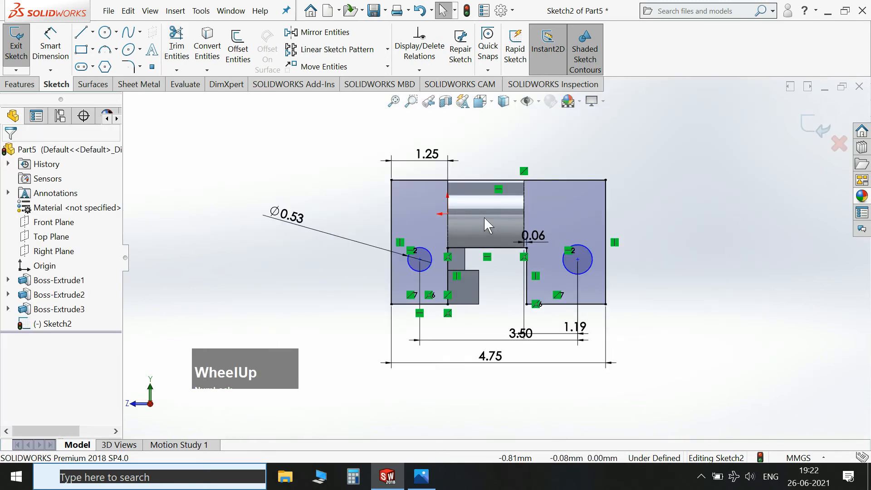
- Dimension the vertical distance from the origin to the left circle's centre as 1.12 mm
left_click(50, 51)
left_click(421, 480)
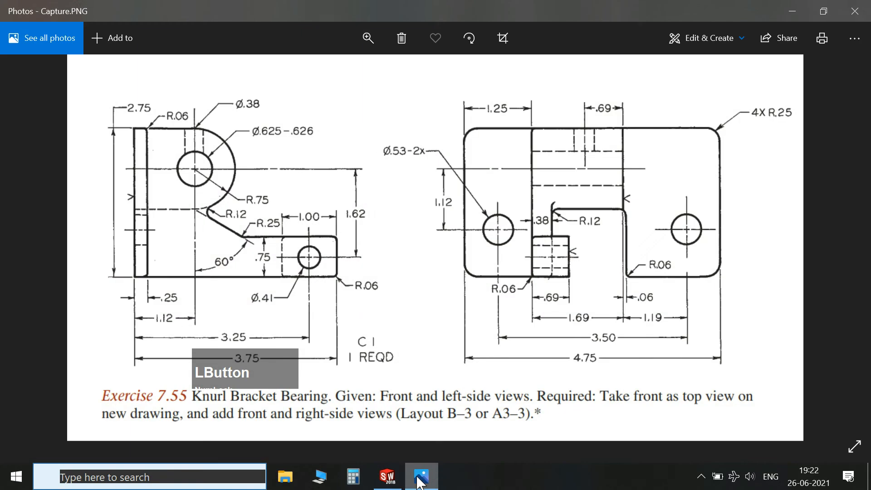
left_click(422, 480)
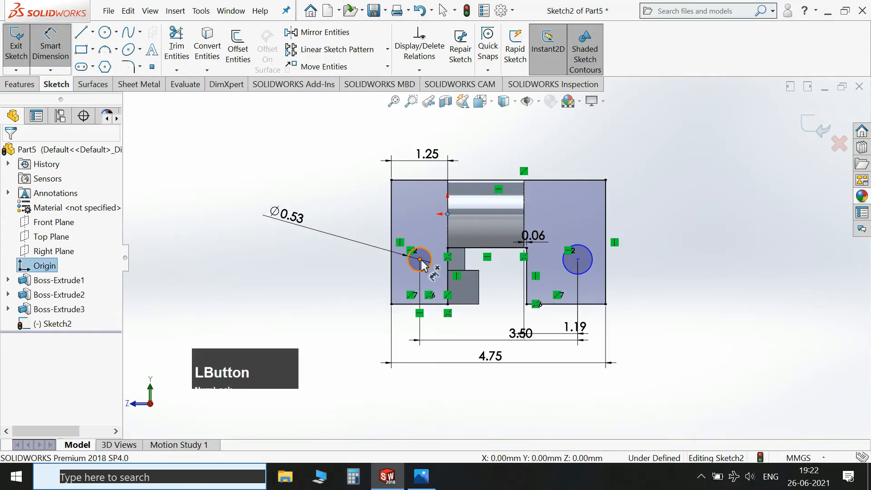
left_click(420, 260)
left_click(447, 213)
left_click(224, 237)
type("1.12")
key("Return")
key("Escape")
- Add an equal relation between the two circles so both holes share one diameter
scroll(555, 247, "down", 3)
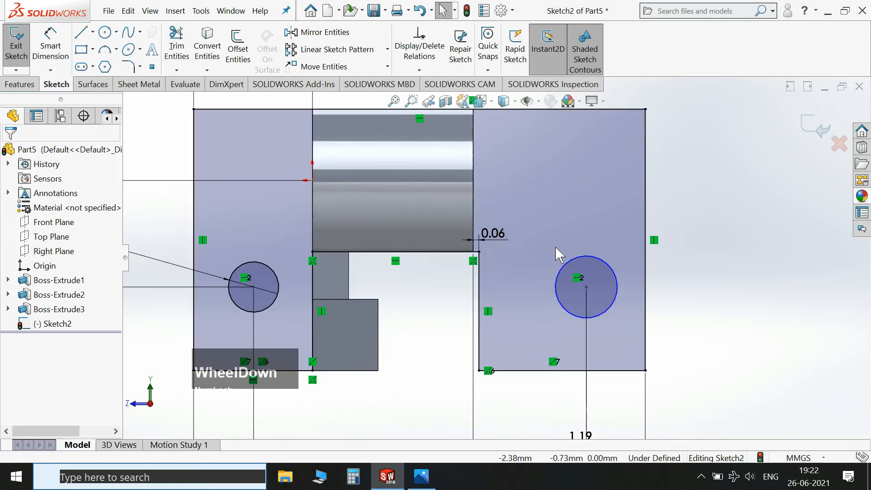
left_click(270, 270, "ctrl")
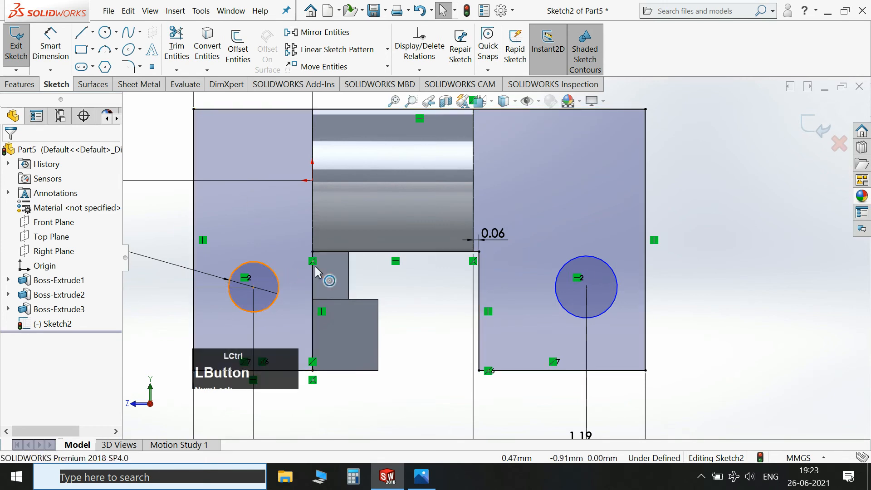
left_click(565, 263, "ctrl")
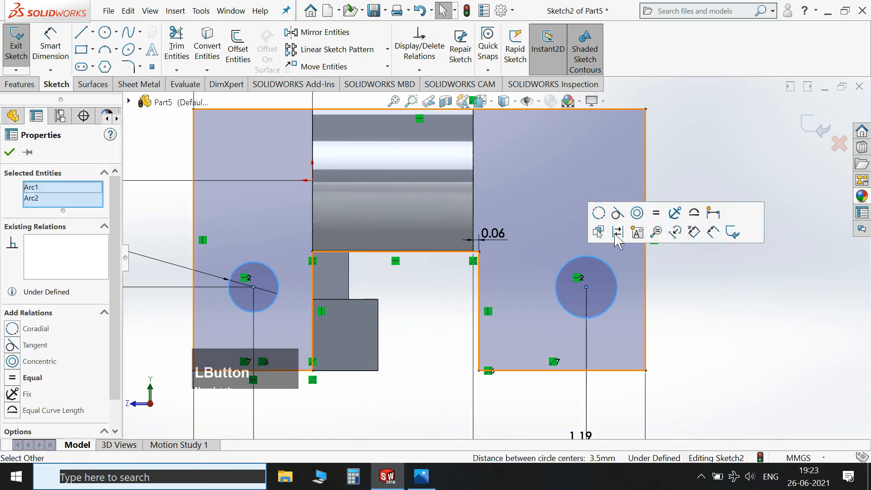
left_click(663, 213)
scroll(592, 301, "up", 4)
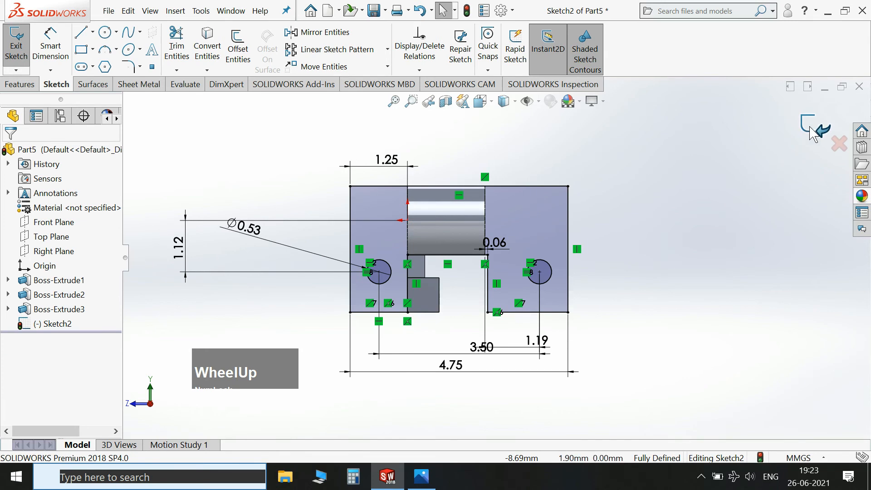
- Close the plate sketch and extrude it 0.25 mm in the reversed direction, towards the bearing cylinder
left_click(814, 134)
key("space")
left_click(830, 143)
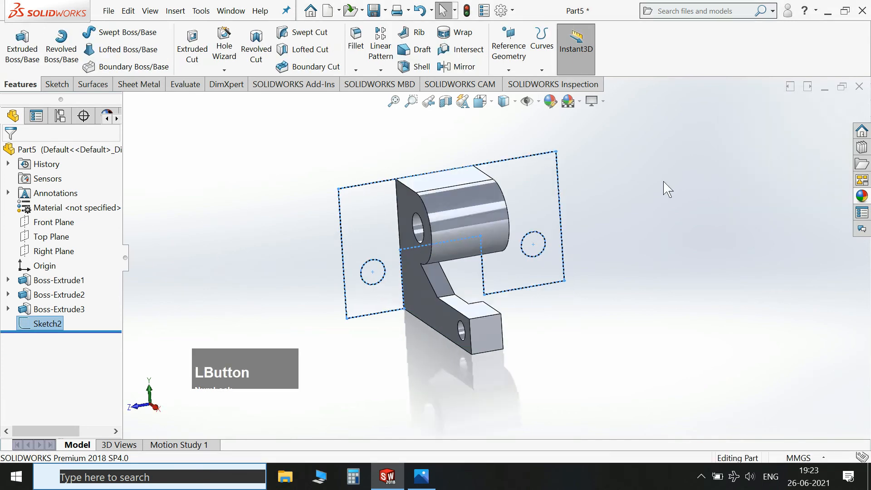
left_click(40, 60)
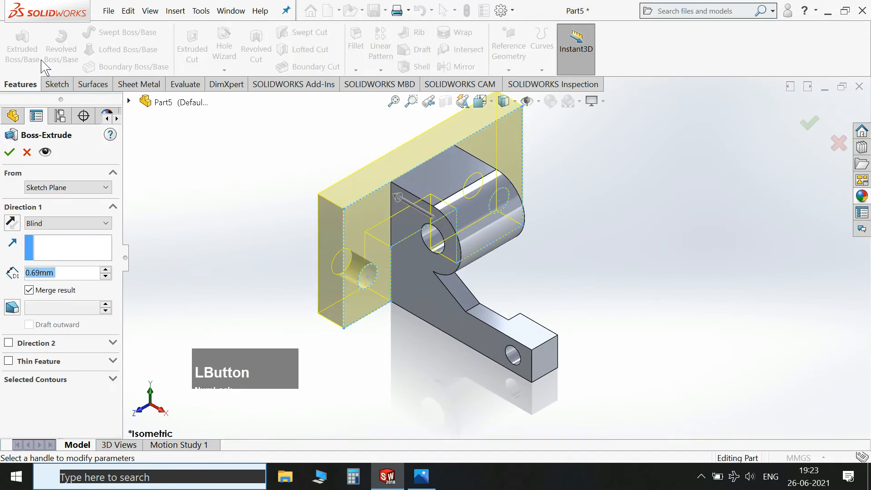
left_click(11, 224)
double_click(54, 273)
type("0.25")
key("Return")
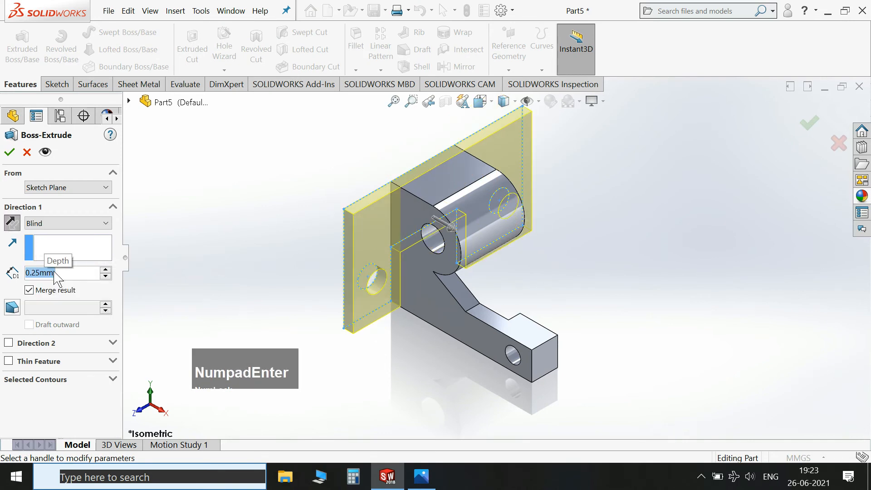
left_click(10, 152)
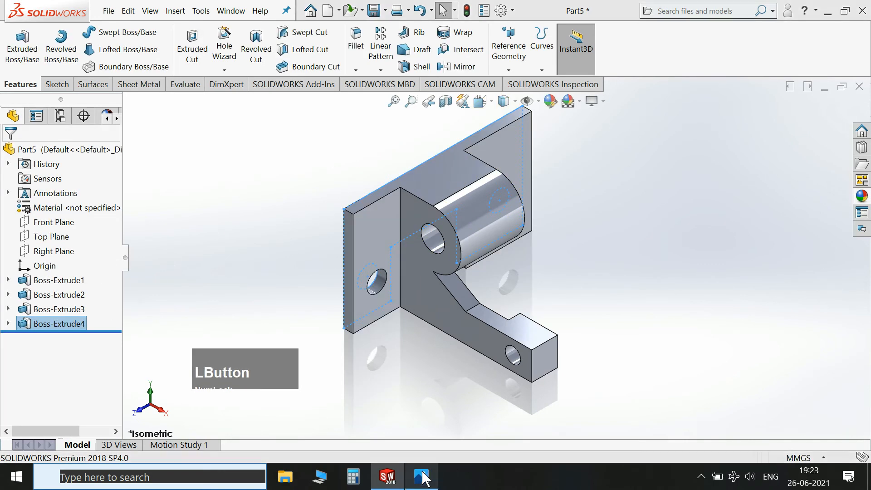
- Start a 0.25 mm radius fillet on the arm's bend edge and the two corner edges at one end of the mounting plate
left_click(422, 477)
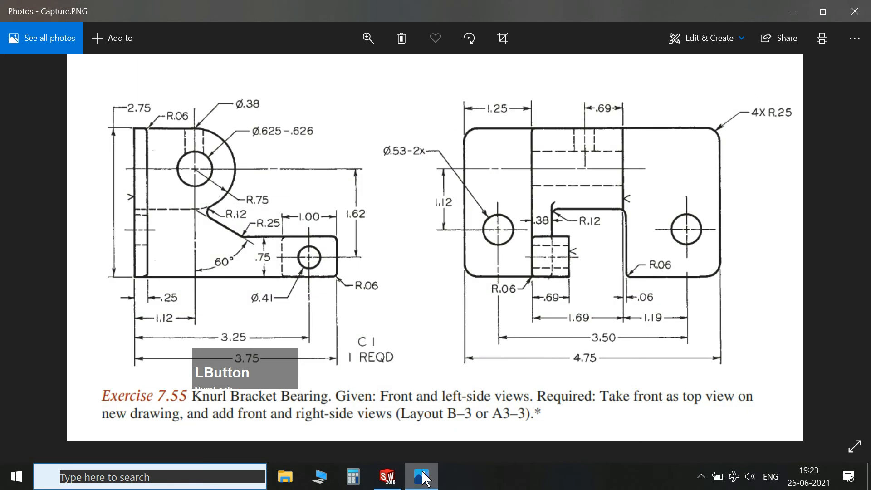
left_click(422, 476)
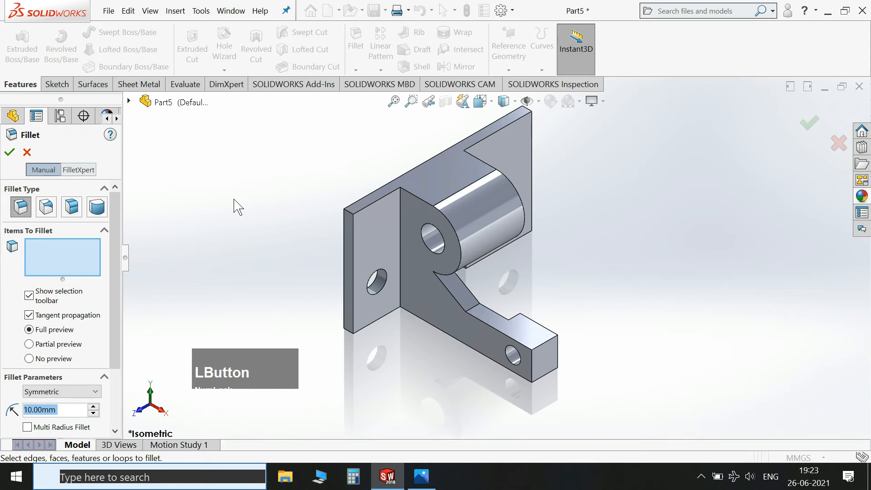
type("0.25")
key("Return")
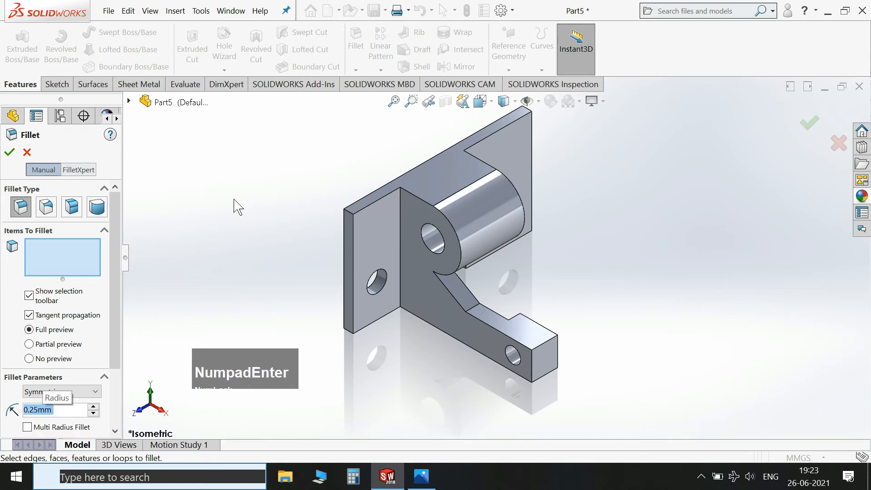
left_click(475, 306)
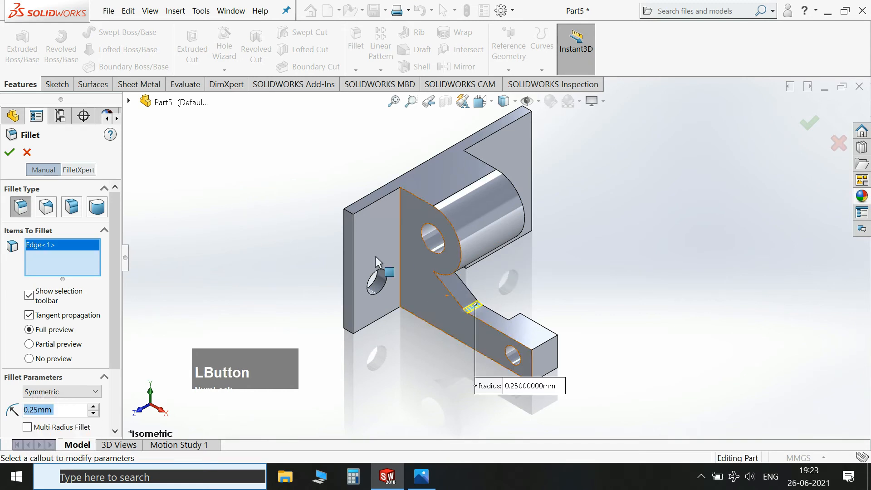
left_click(350, 211)
left_click(350, 337)
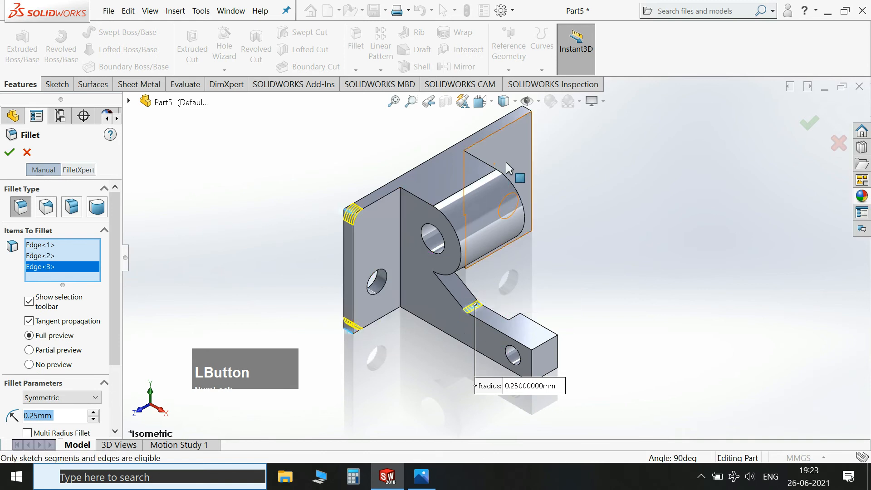
- Add the two corner edges at the plate's other end to the fillet and apply it
scroll(521, 136, "up", 2)
scroll(520, 171, "down", 2)
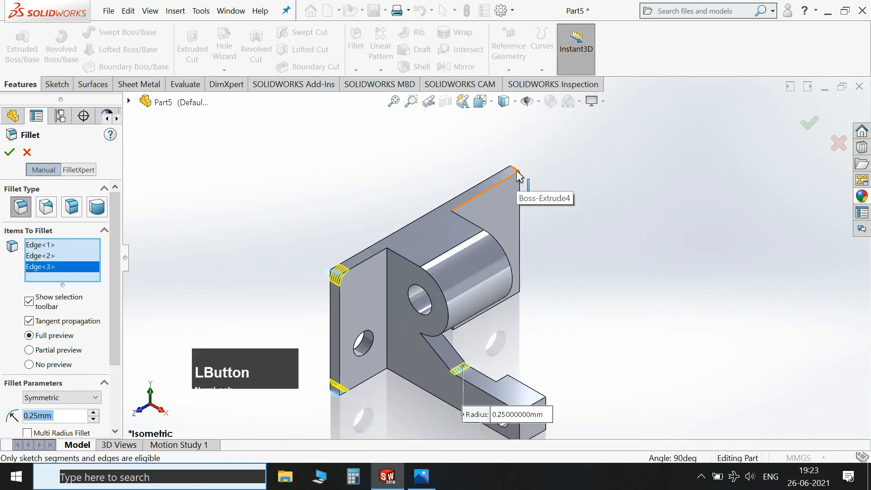
left_click(518, 175)
middle_click_drag(560, 323, 608, 257)
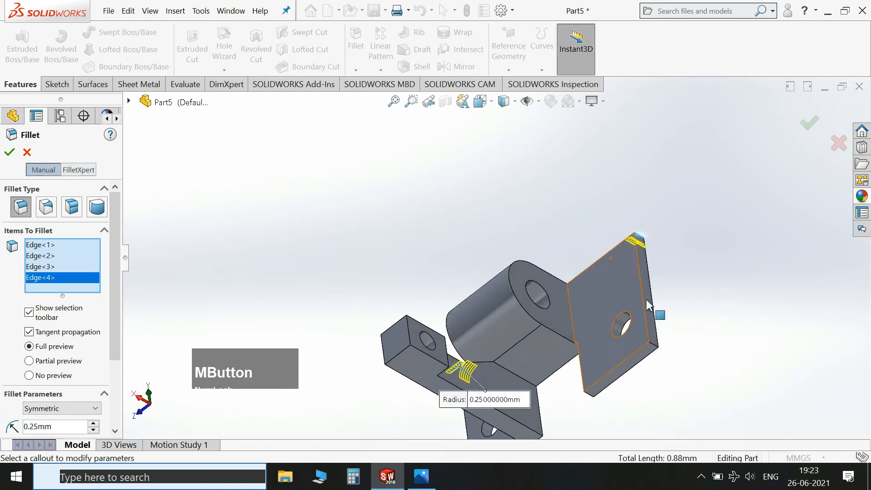
left_click(659, 350)
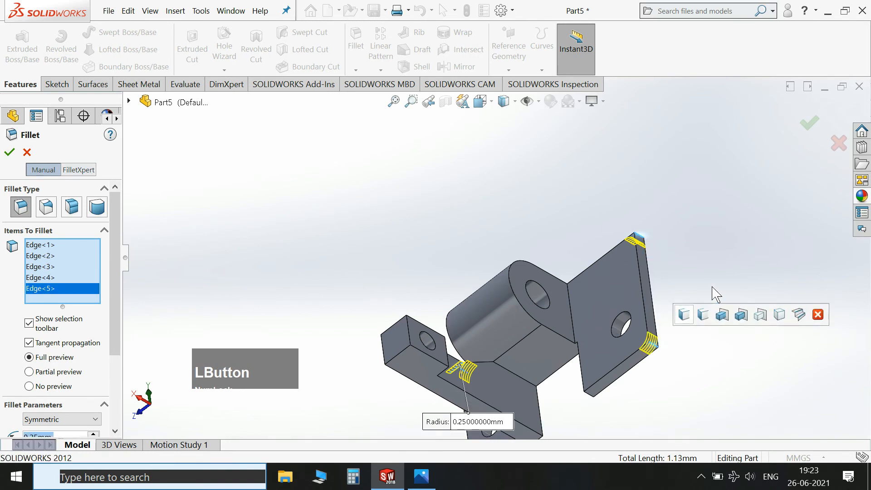
left_click(10, 155)
- Sketch a circle about 0.41 mm in diameter on the bearing body's flat top face, centred on its edge with the cylinder
middle_click_drag(437, 200, 458, 277)
left_click(458, 276)
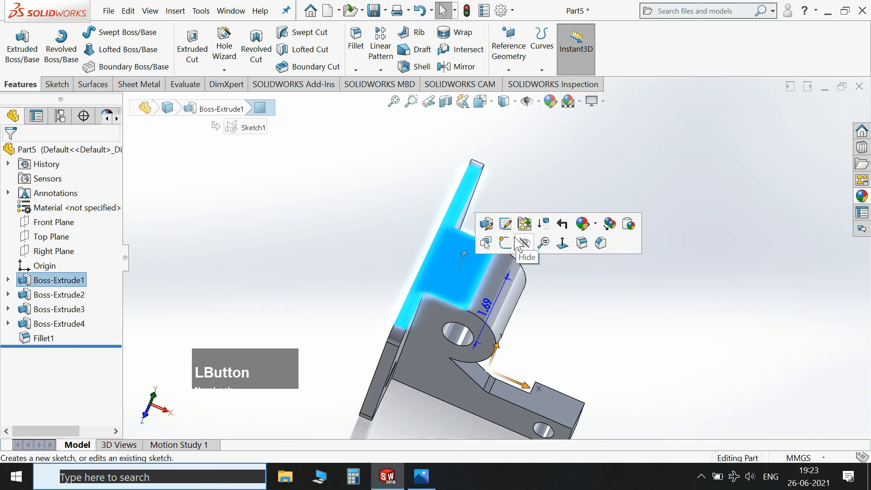
left_click(531, 238)
key("space")
left_click(710, 274)
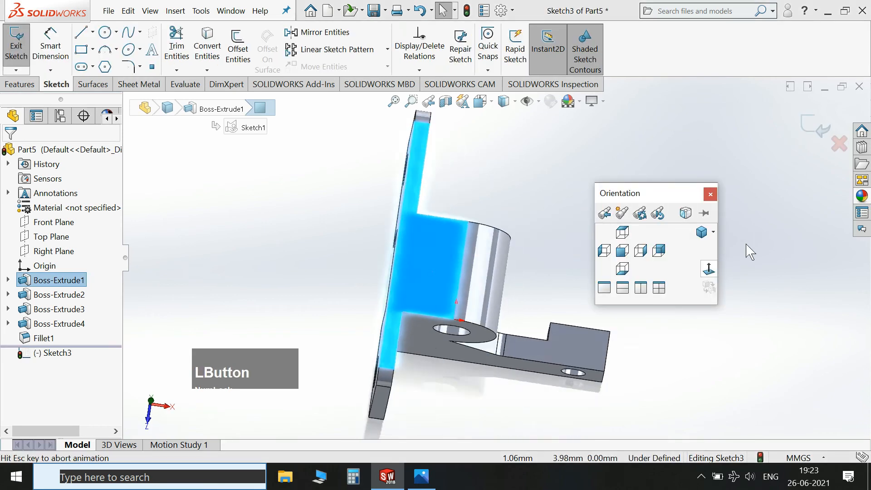
left_click(105, 32)
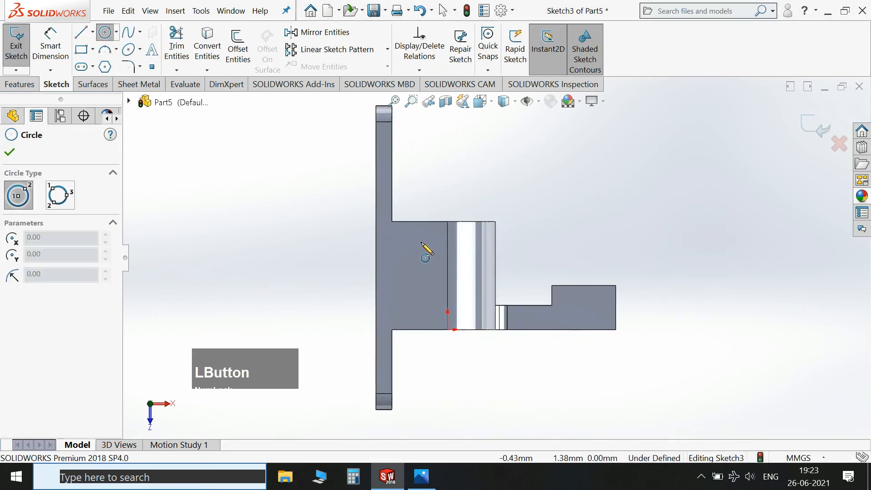
left_click(448, 270)
left_click(458, 278)
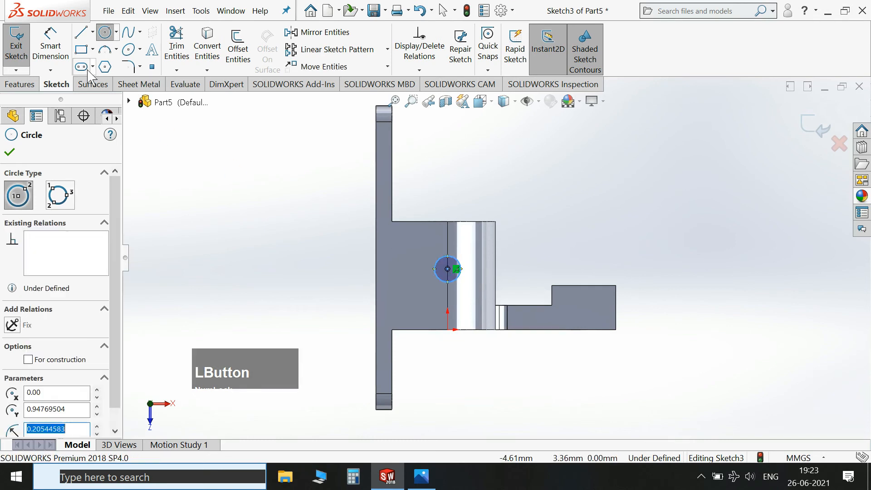
- Dimension the circle's diameter as 0.38 mm, following the exercise drawing
left_click(55, 49)
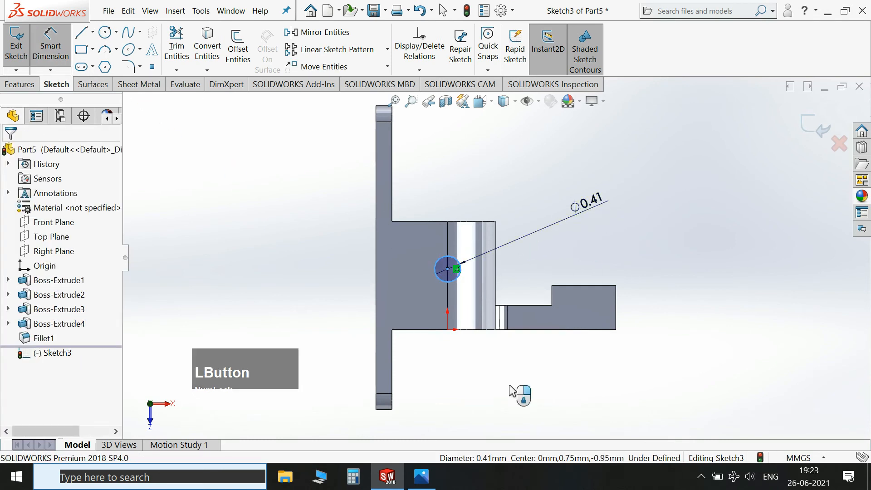
left_click(529, 197)
left_click(420, 476)
left_click(418, 484)
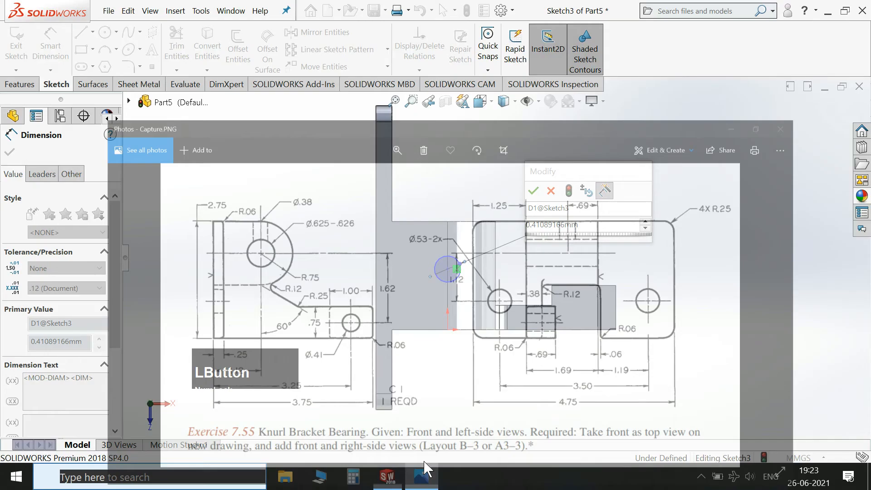
type("0.")
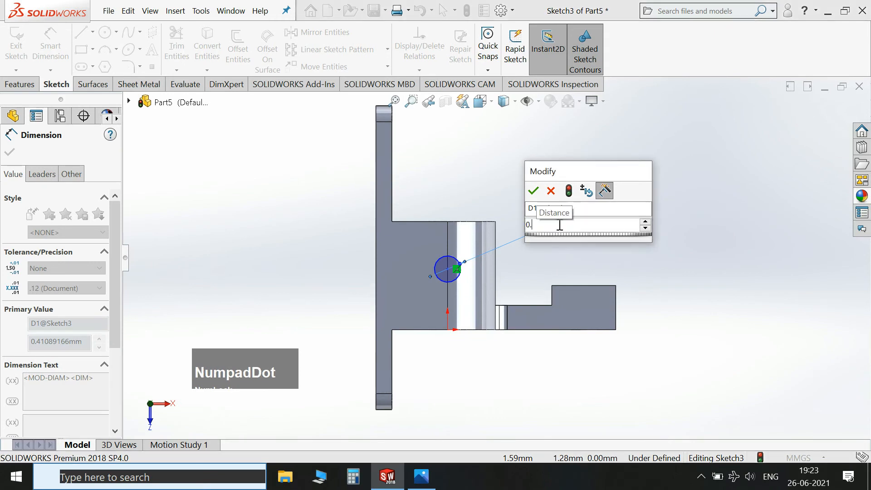
type("38")
key("KP_Enter")
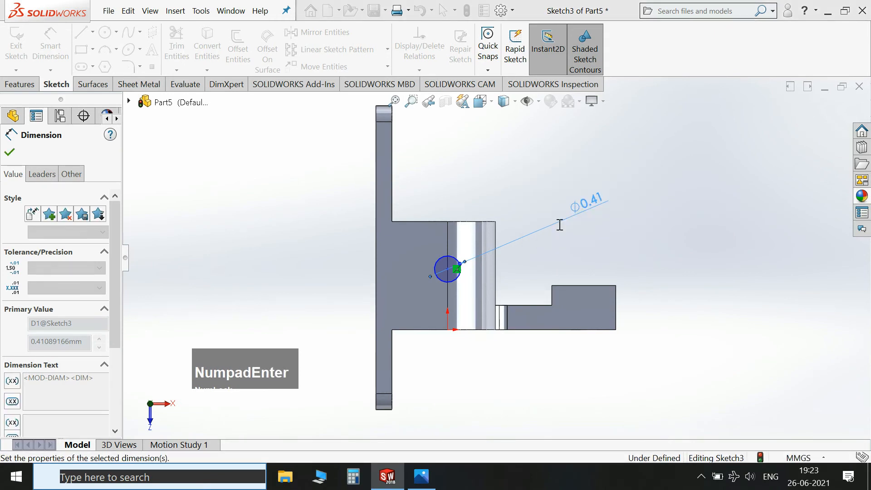
- Dimension the distance from the circle's centre to the bearing body's end edge opposite the origin as 0.69 mm
left_click(403, 485)
left_click(402, 485)
left_click(430, 477)
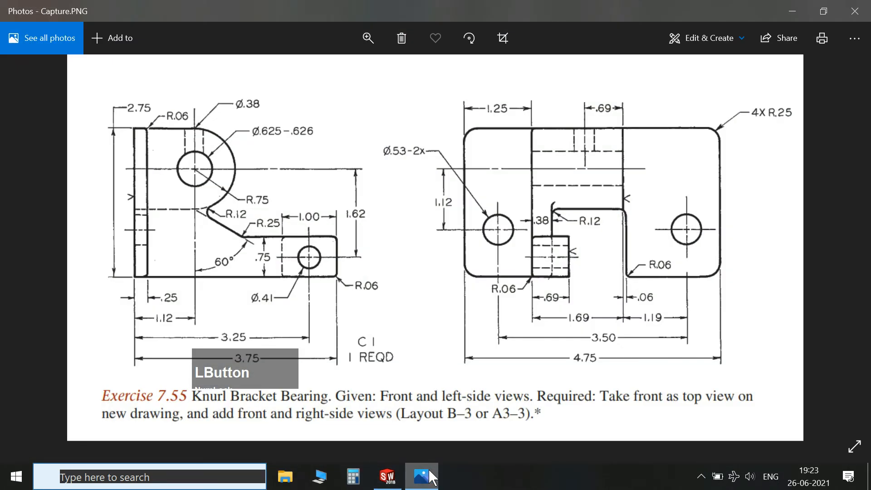
left_click(430, 476)
left_click(449, 270)
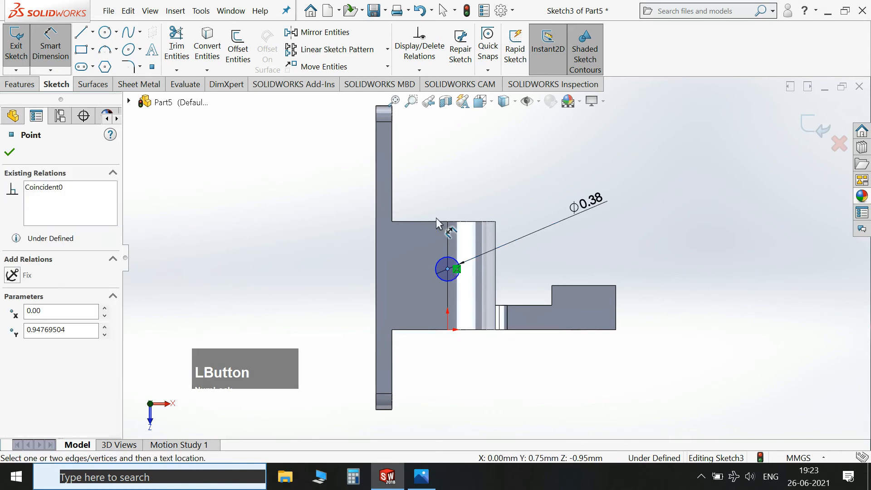
left_click(436, 220)
left_click(686, 248)
type("0")
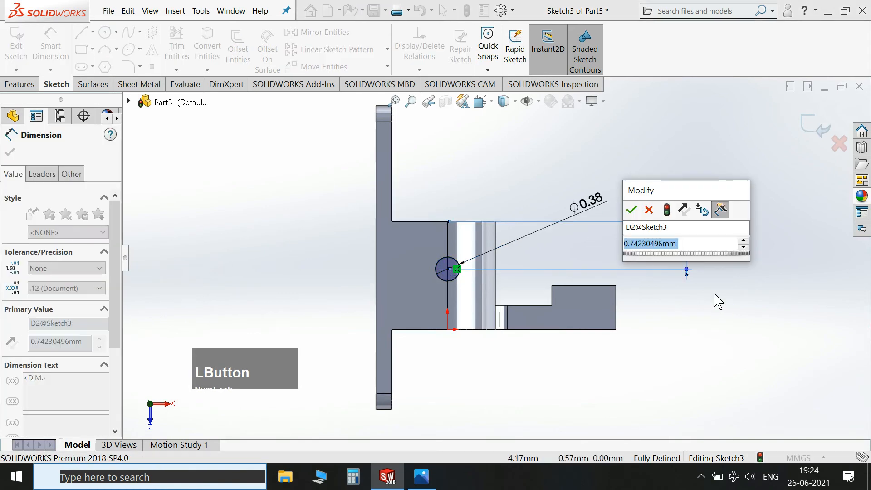
type(".69")
key("Return")
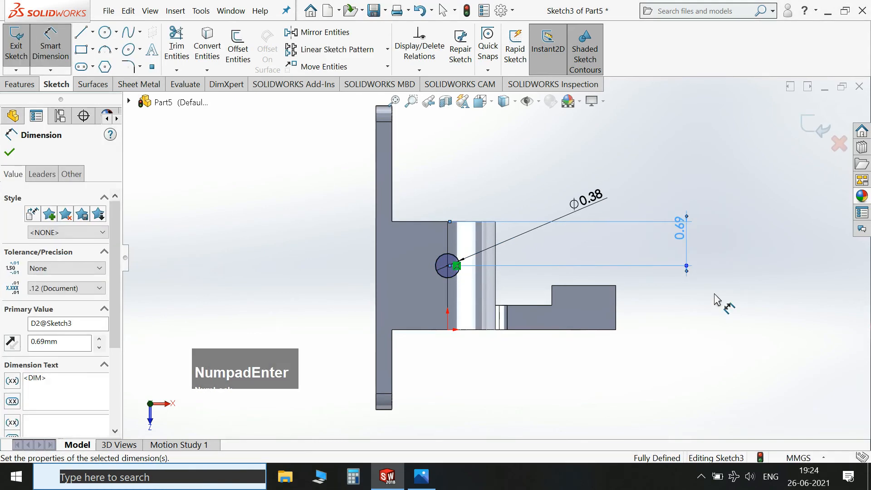
- Close the circle sketch and cut-extrude it with the Up To Next end condition to open the hole into the bearing bore
left_click(421, 476)
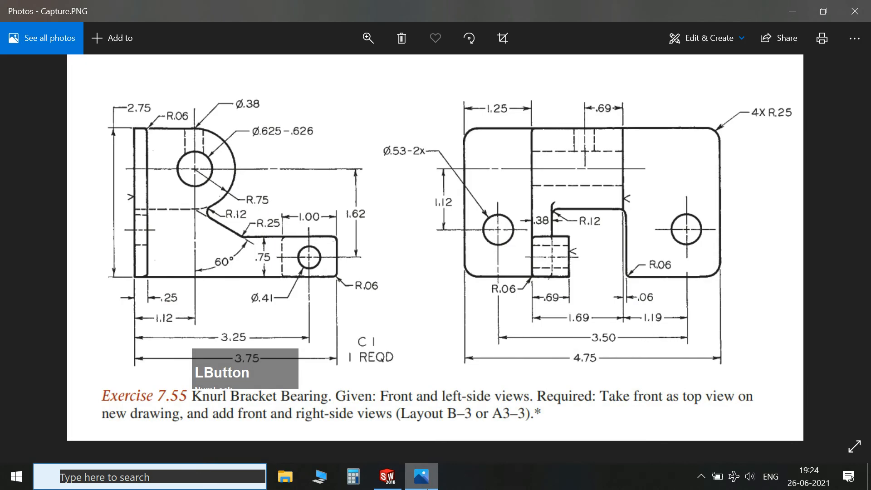
left_click(425, 485)
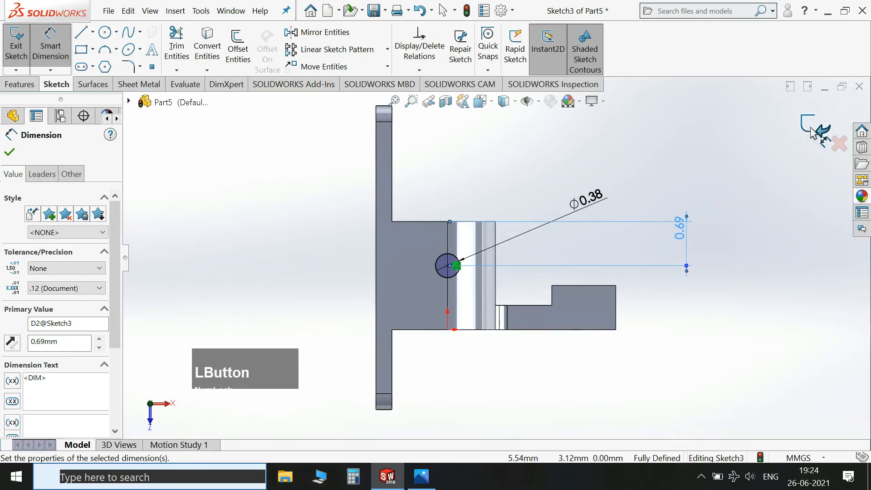
left_click(807, 129)
key("space")
left_click(822, 136)
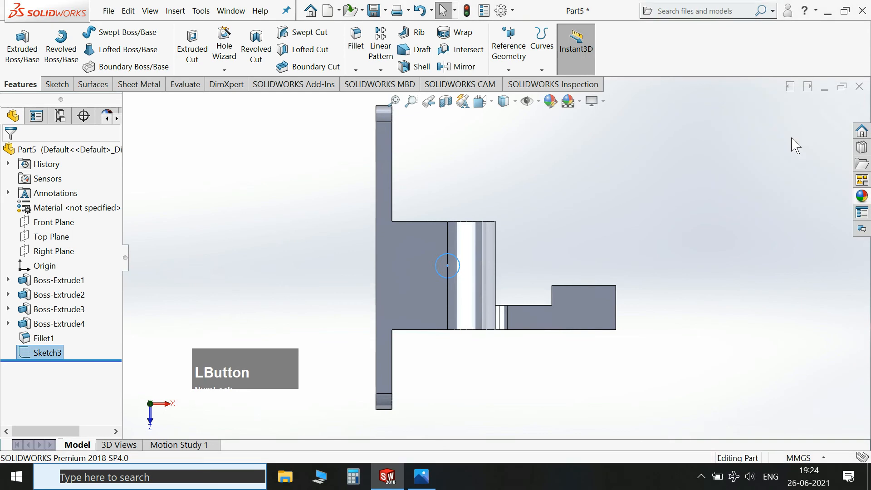
left_click(196, 59)
left_click(57, 223)
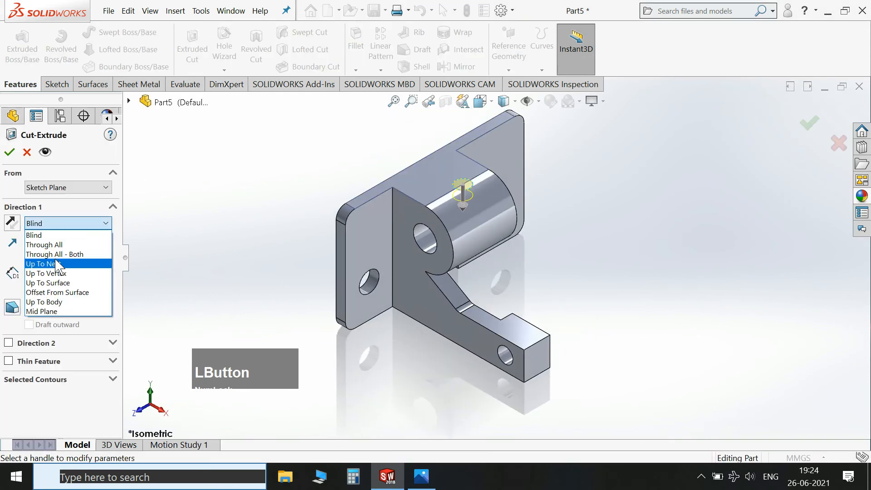
left_click(56, 273)
left_click(57, 221)
left_click(46, 258)
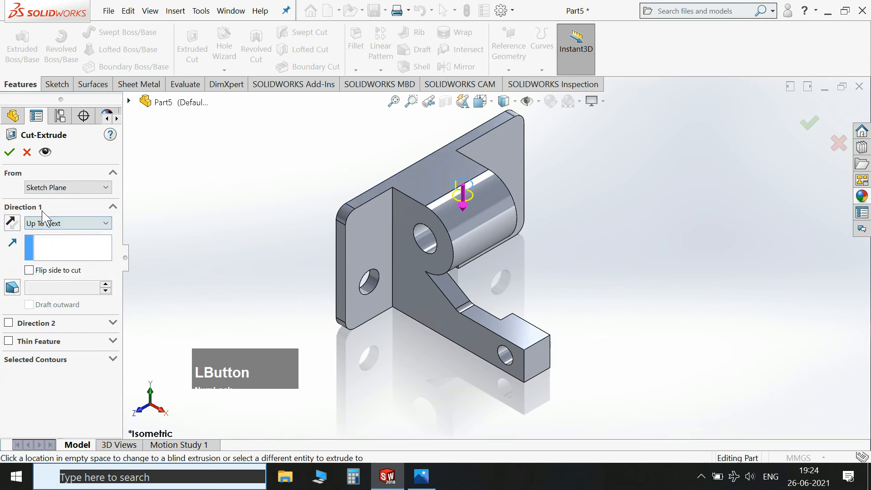
left_click(10, 153)
- Fillet the cylinder-to-arm edge and the adjoining edge under the bearing body along the arm with a 0.12 mm radius
scroll(570, 277, "up", 1)
scroll(456, 112, "down", 2)
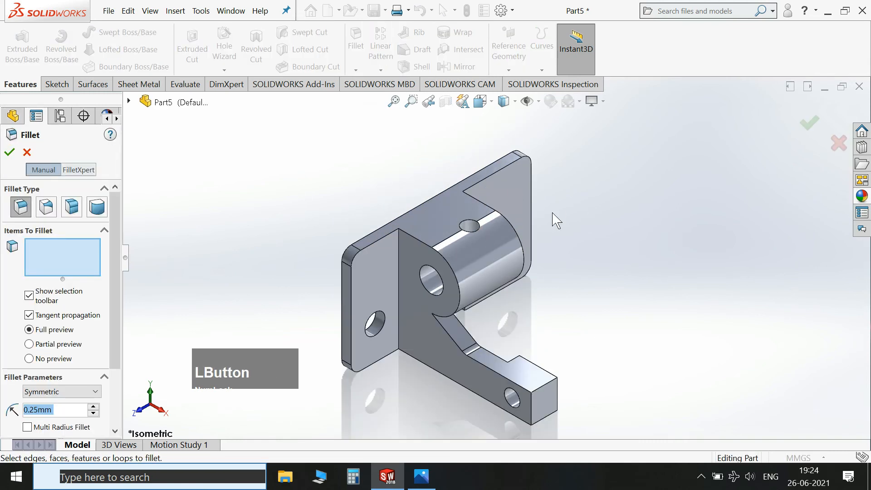
type("0.12")
key("Return")
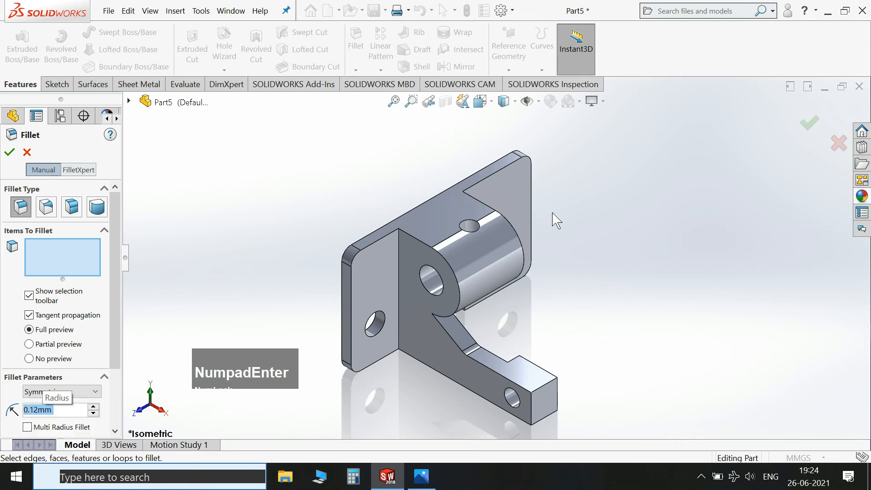
middle_click_drag(528, 336, 462, 288)
scroll(451, 317, "down", 3)
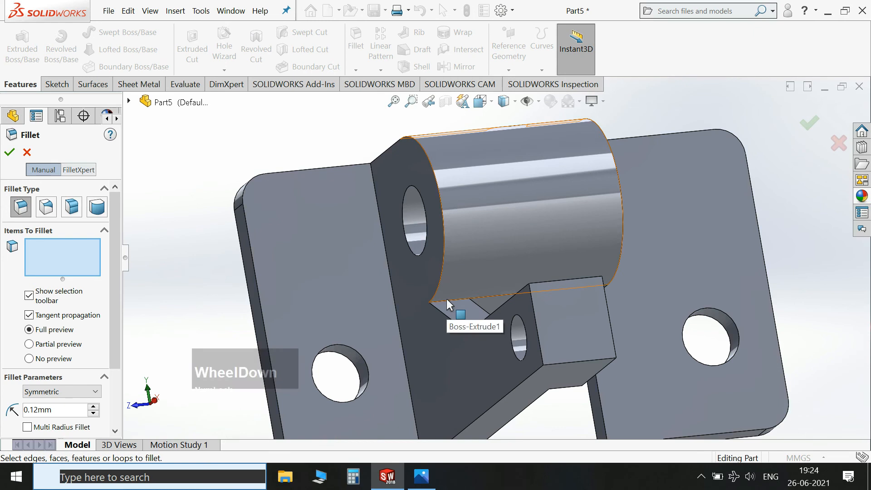
left_click(446, 301)
middle_click_drag(601, 314, 513, 314)
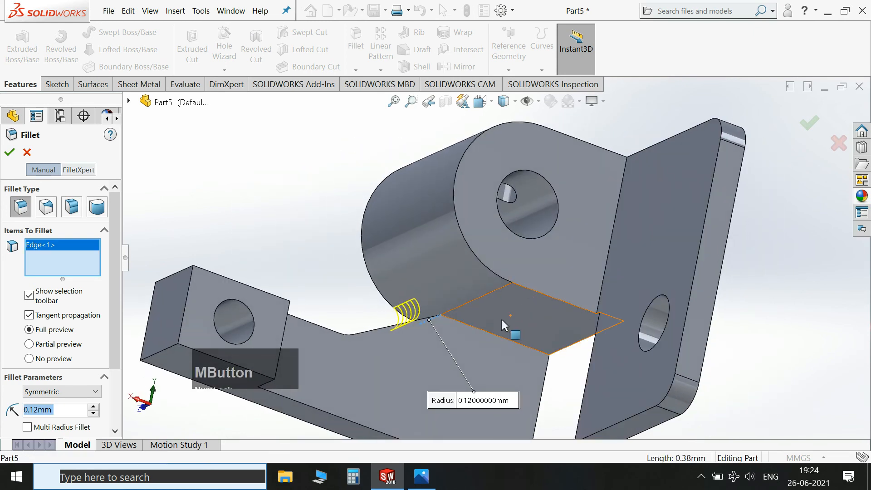
left_click(472, 328)
middle_click(463, 391)
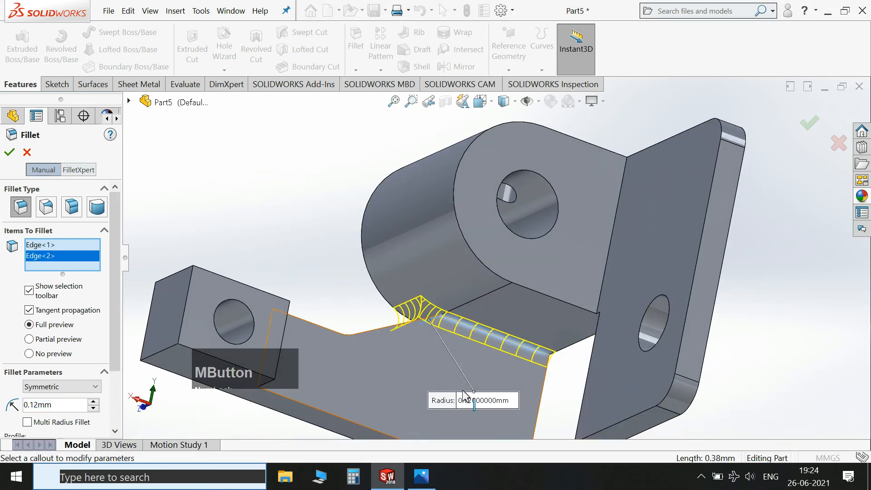
left_click(10, 153)
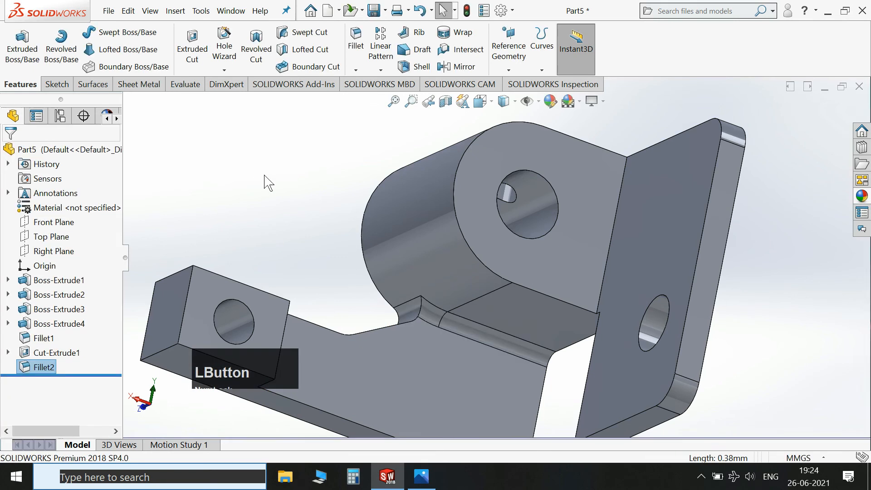
- Start a 0.06 mm fillet and select the arm-side wing's outer front edge and the edge where that wing meets the arm
middle_click_drag(264, 181, 294, 236)
scroll(298, 239, "up", 3)
left_click(355, 48)
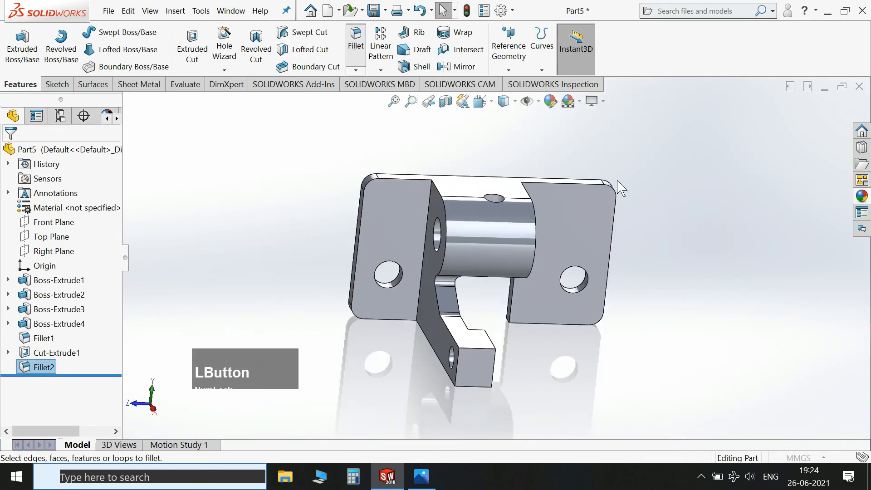
type("0.06")
key("Return")
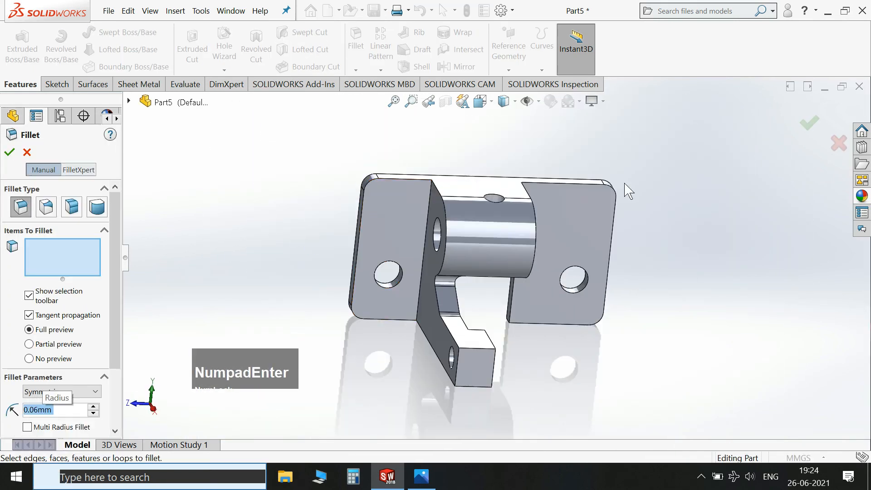
left_click(363, 201)
middle_click_drag(418, 265, 417, 229)
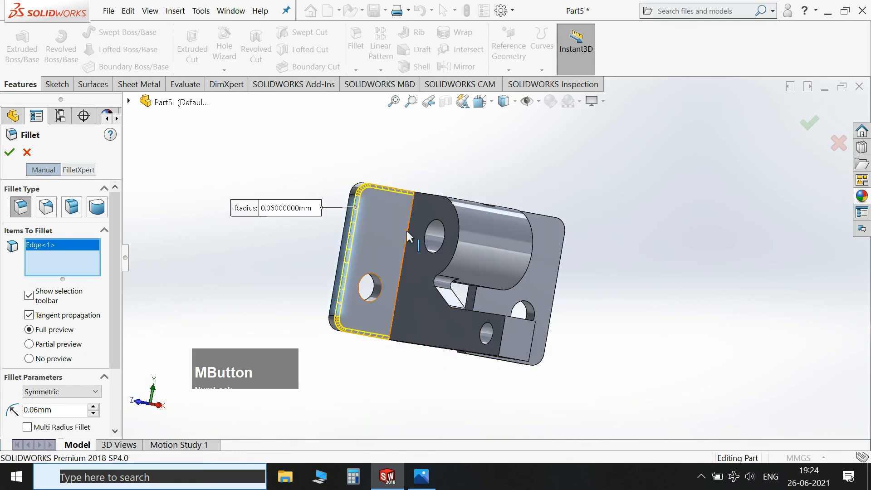
left_click(407, 230)
- Add the vertical outer edge and the upper and lower edges of the arm's end face to the fillet selection
middle_click_drag(522, 318, 430, 403)
left_click(466, 377)
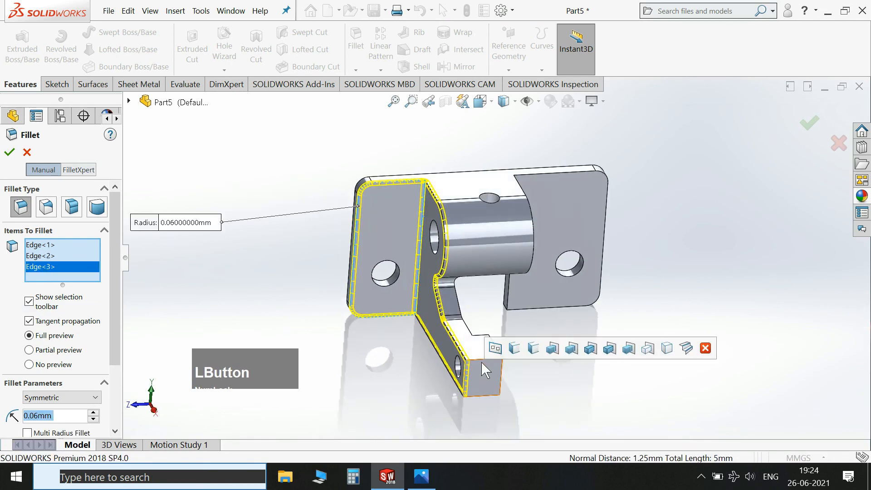
left_click(488, 380)
left_click(487, 394)
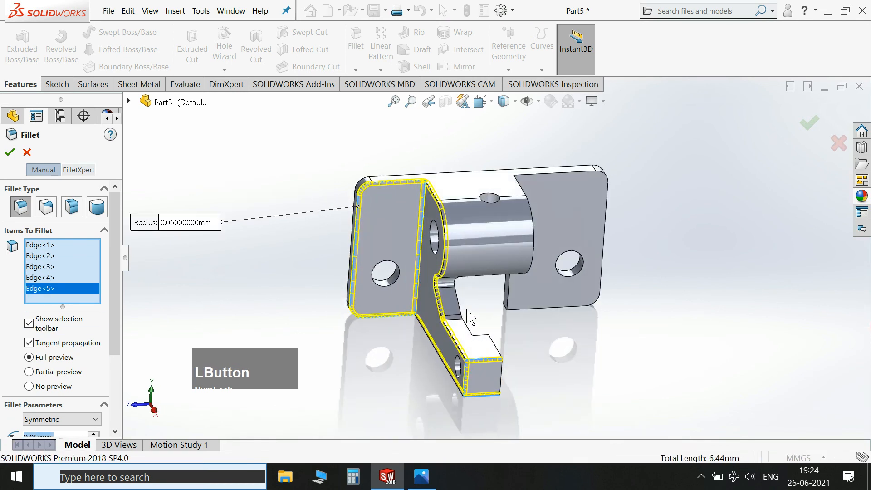
- Add the arm's sloped inner edge and the upper, lower and vertical edges of the end block's step to the fillet
left_click(461, 312)
middle_click_drag(499, 345, 486, 390)
left_click(481, 340)
scroll(486, 389, "down", 4)
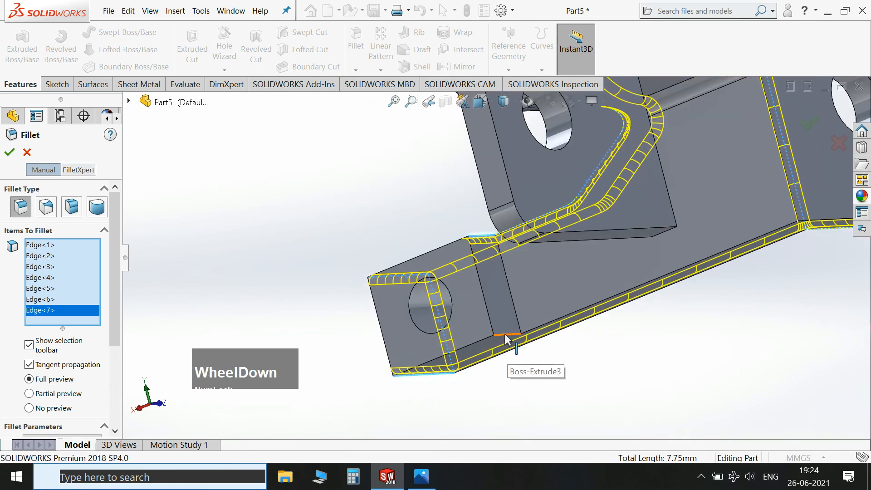
left_click(507, 336)
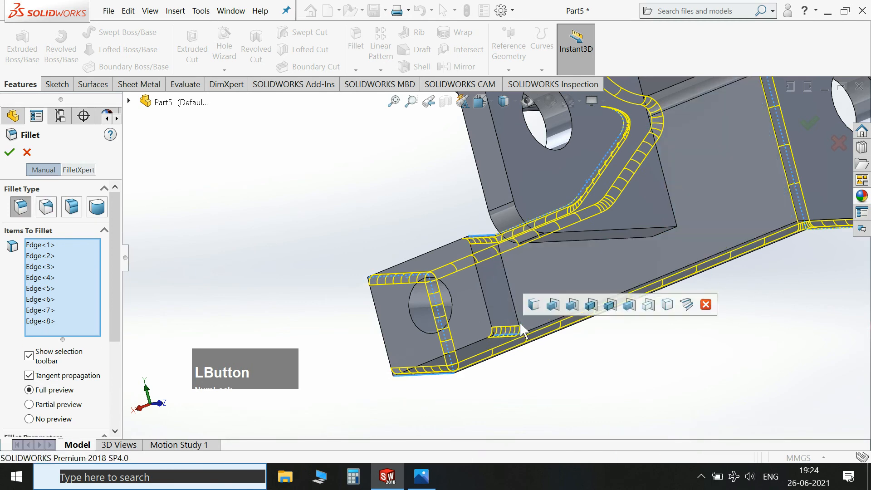
left_click(517, 319)
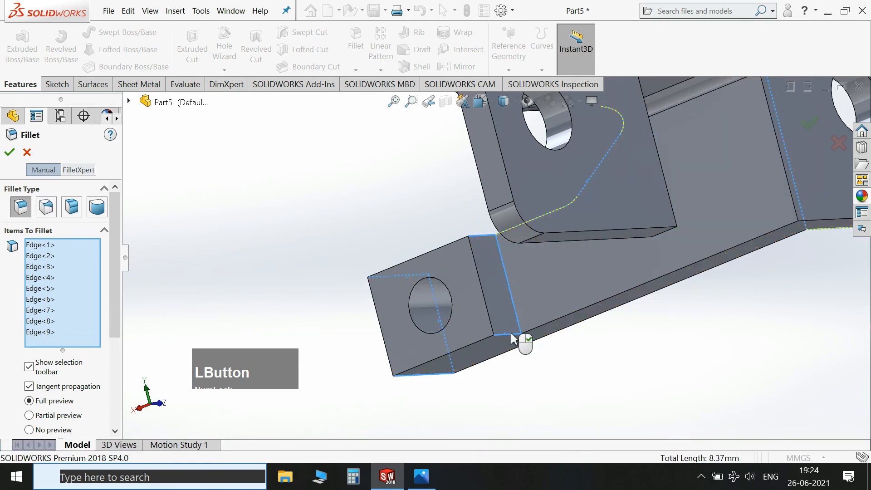
- Add the opposite wing's short corner edge, front inner edge and front lower edge to the fillet selection
middle_click_drag(519, 354, 681, 304)
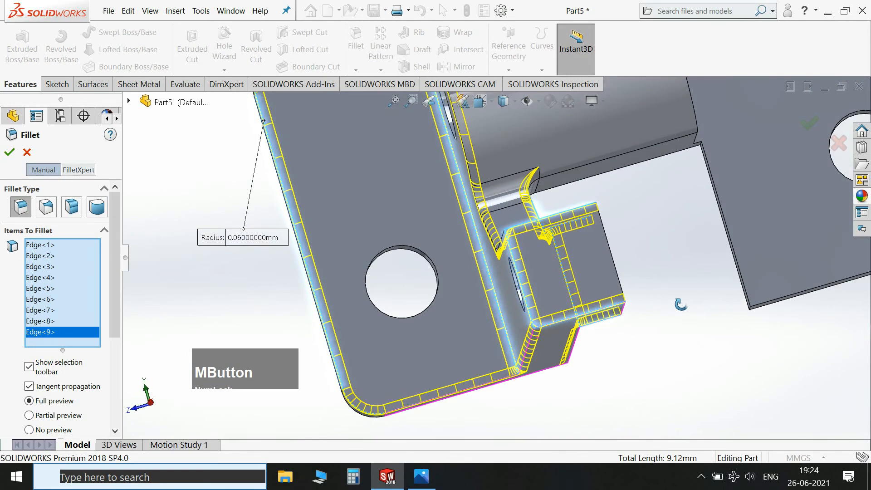
middle_click_drag(667, 200, 593, 280)
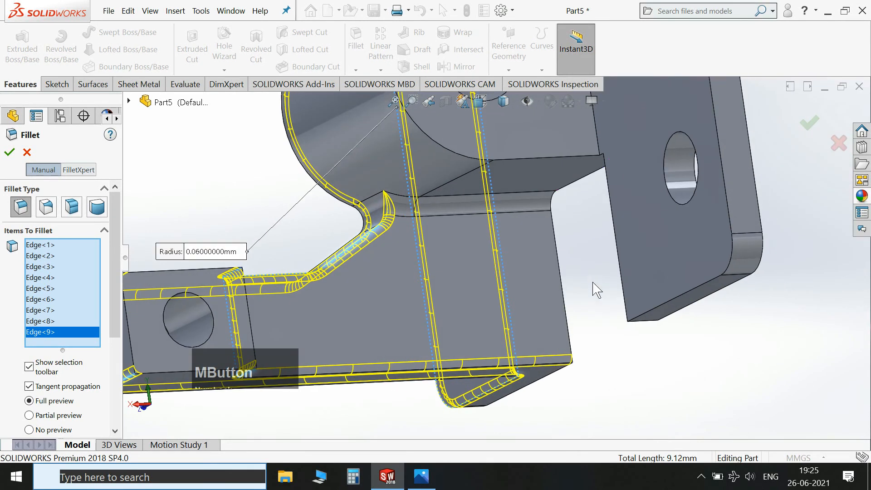
middle_click_drag(585, 346, 673, 269)
scroll(673, 268, "up", 2)
scroll(528, 333, "down", 6)
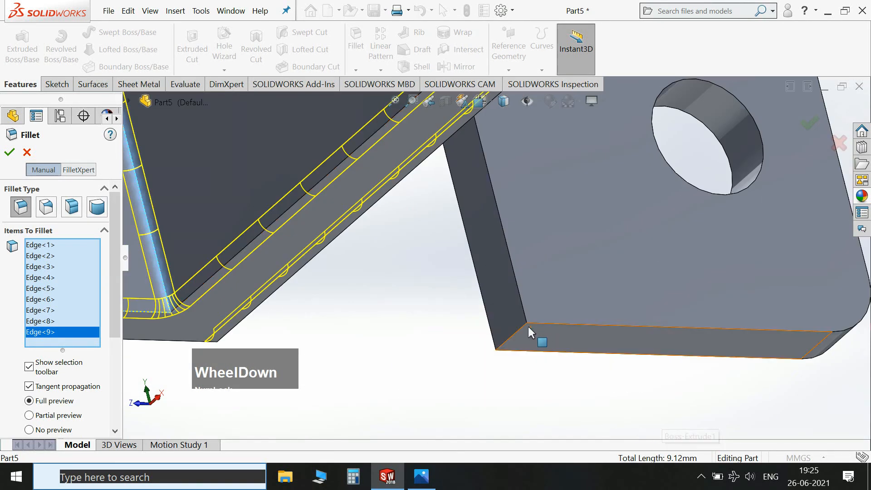
left_click(527, 329)
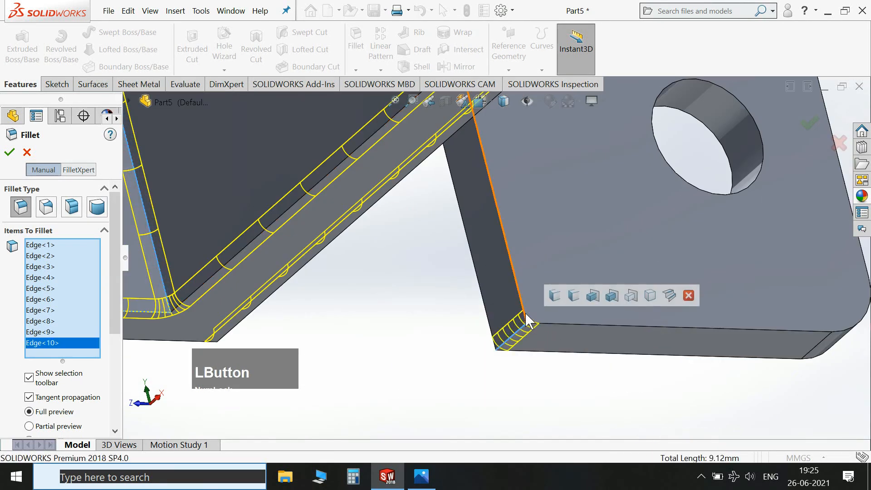
left_click(526, 314)
left_click(553, 330)
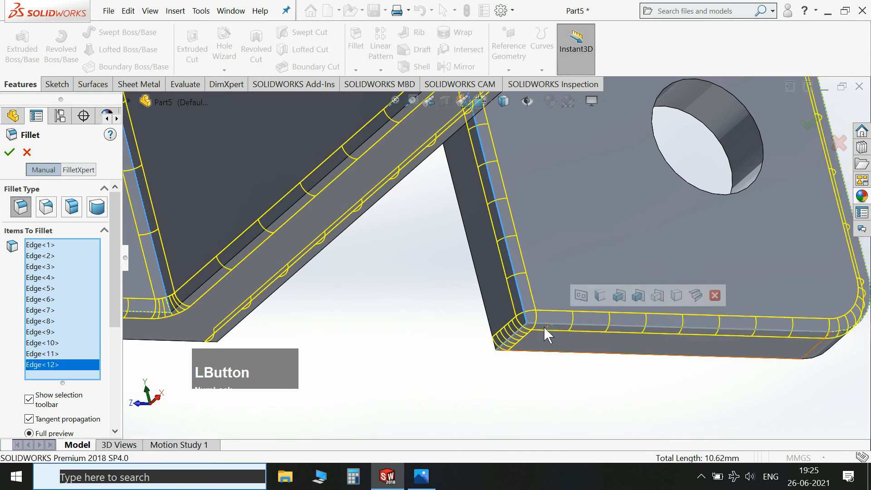
- Add the edge where the bearing body's end face meets the opposite wing to the fillet selection
scroll(786, 288, "up", 3)
middle_click_drag(786, 288, 740, 339)
scroll(576, 168, "up", 3)
scroll(527, 217, "down", 3)
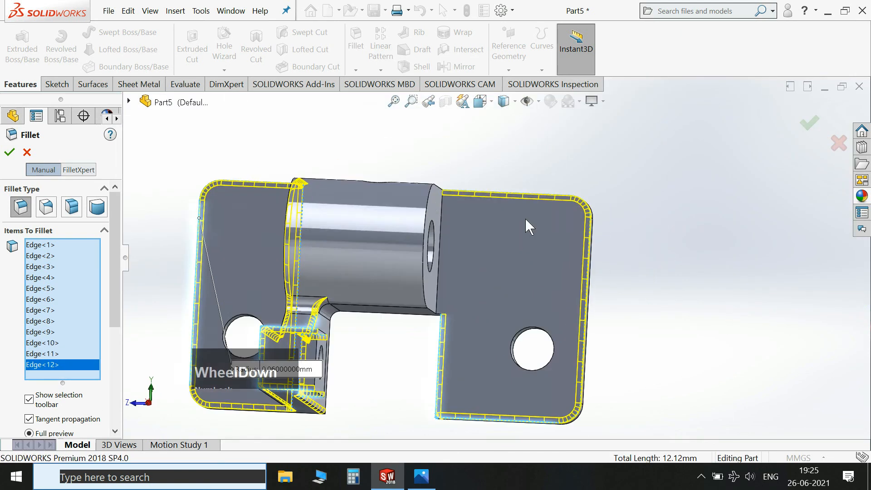
middle_click_drag(526, 218, 492, 222)
left_click(479, 210)
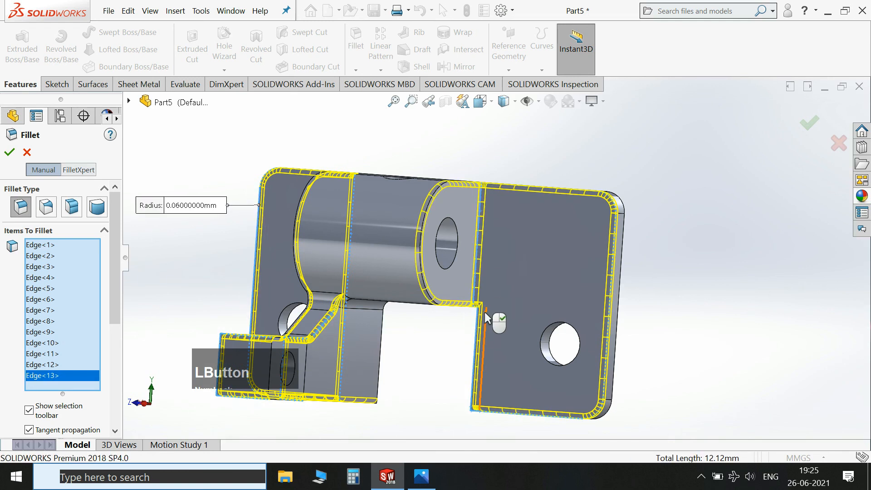
- Add the plate's rear notch edge beneath the bearing body to the fillet and check the radius callouts in the exercise drawing
scroll(484, 311, "down", 3)
middle_click_drag(456, 306, 467, 191)
scroll(472, 287, "up", 3)
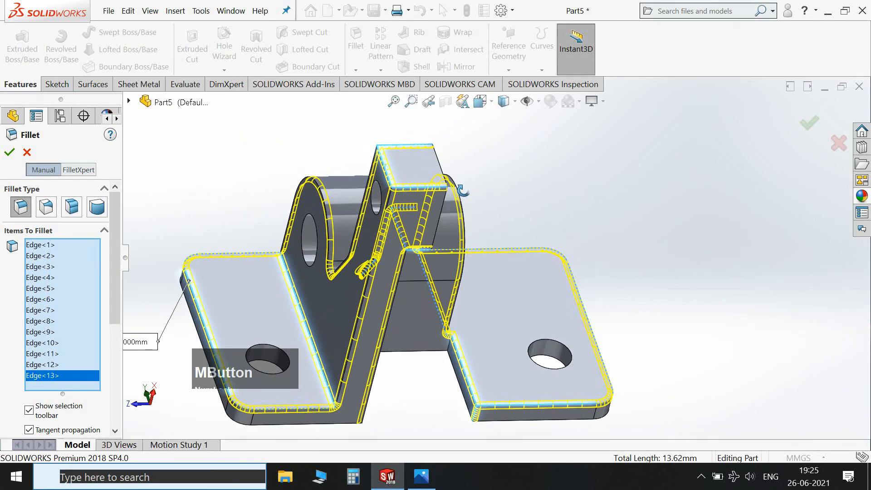
scroll(476, 365, "down", 3)
scroll(476, 365, "down", 3)
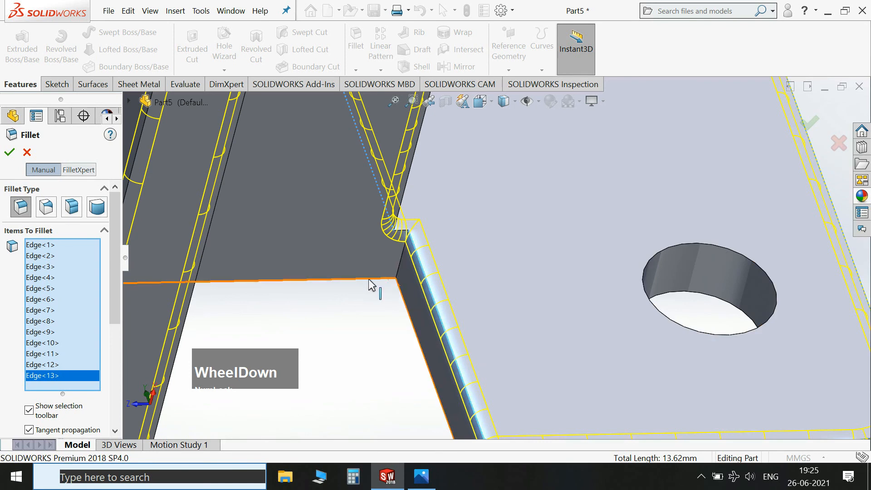
left_click(371, 285)
scroll(384, 336, "up", 2)
middle_click_drag(394, 351, 383, 327)
left_click(426, 484)
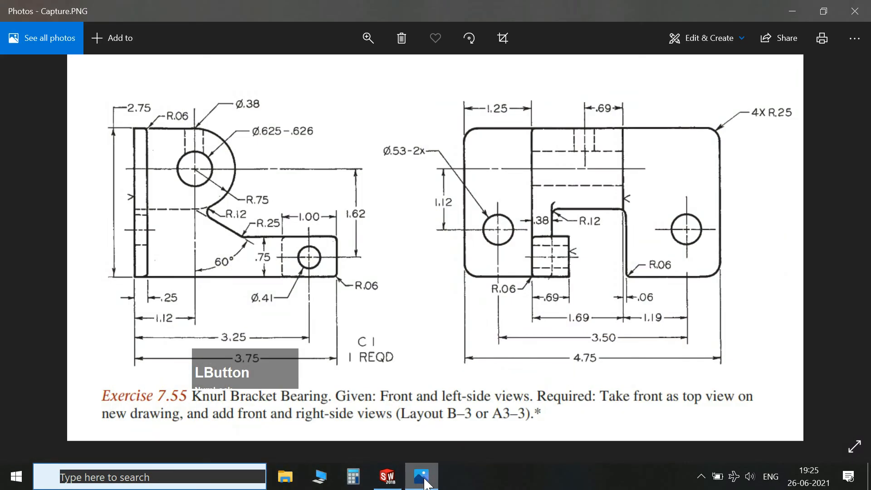
left_click(425, 483)
mouse_move(367, 342)
middle_mouse_down()
mouse_move(334, 348)
mouse_move(346, 354)
mouse_move(363, 344)
middle_mouse_up()
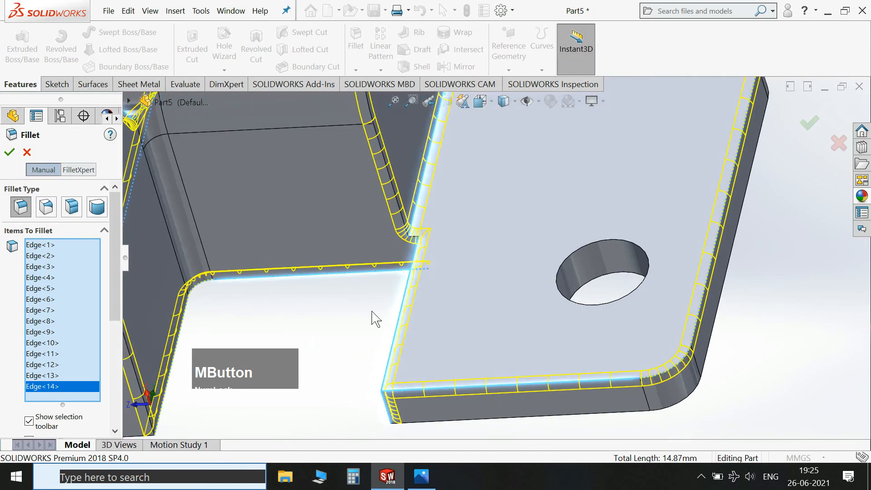
- Recheck the drawing, add the rear notch edge along the opposite wing, and apply the 0.06 mm fillet
scroll(445, 399, "up", 3)
middle_click_drag(446, 399, 505, 288)
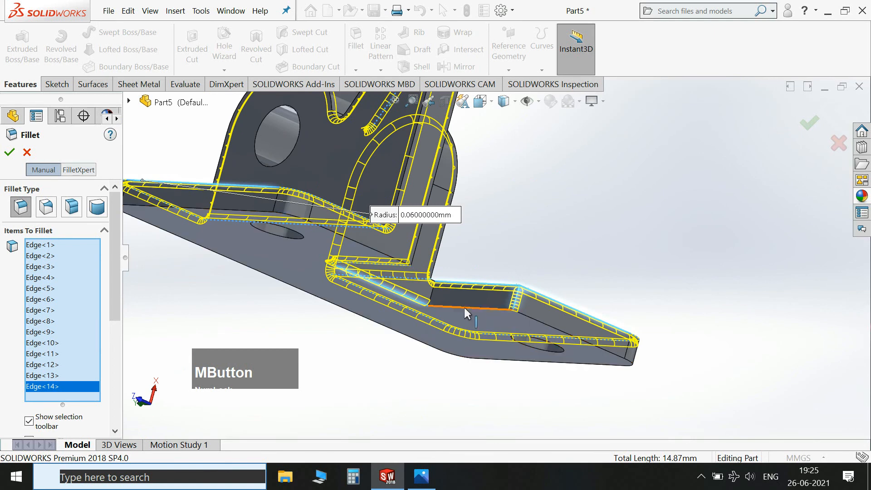
left_click(412, 483)
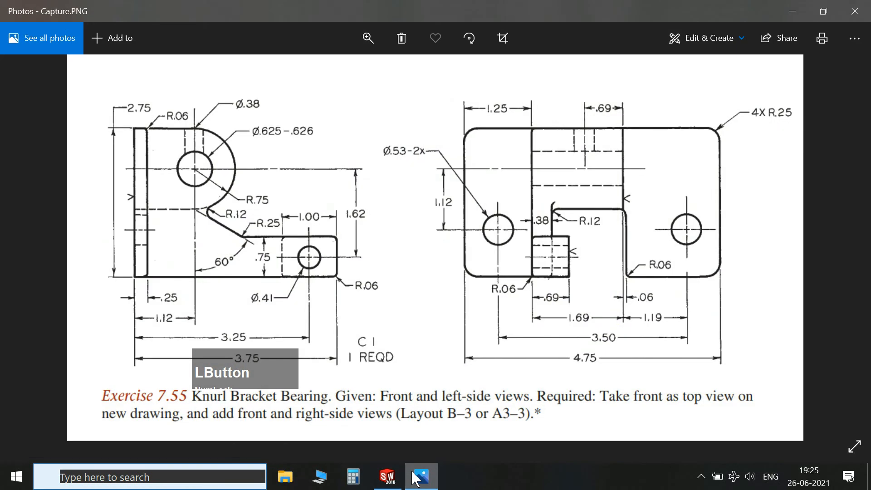
left_click(415, 478)
middle_click_drag(588, 379, 429, 361)
left_click(417, 348)
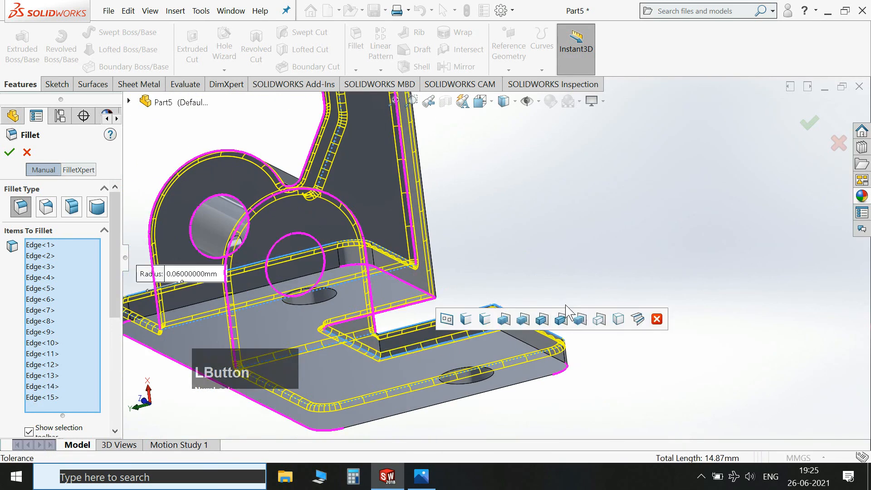
middle_click_drag(624, 237, 515, 364)
scroll(469, 284, "up", 2)
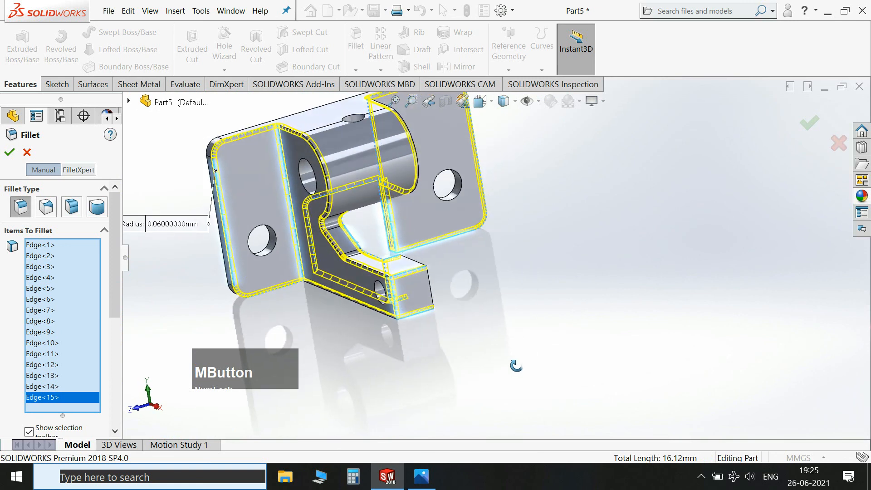
left_click(2, 155)
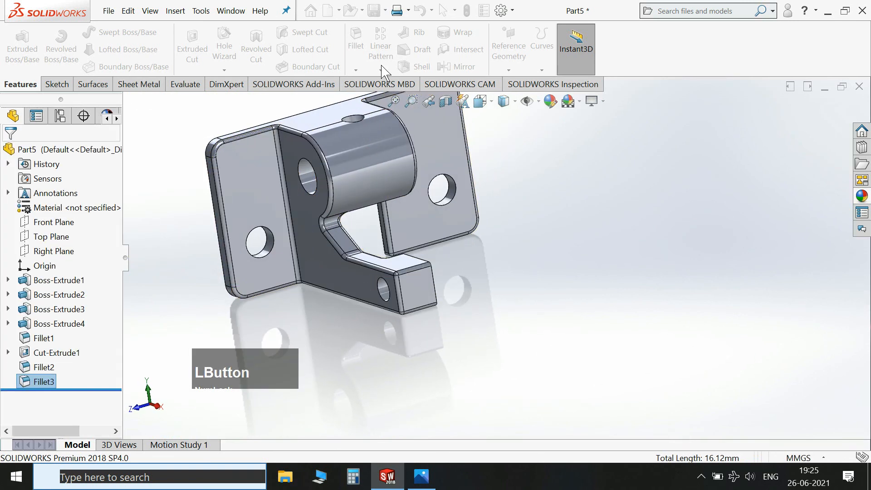
- Fillet the remaining short edge at the notch corner between the bearing body and the opposite wing with a 0.06 mm radius
left_click(358, 50)
middle_click_drag(467, 327, 369, 280)
scroll(407, 298, "down", 3)
left_click(420, 288)
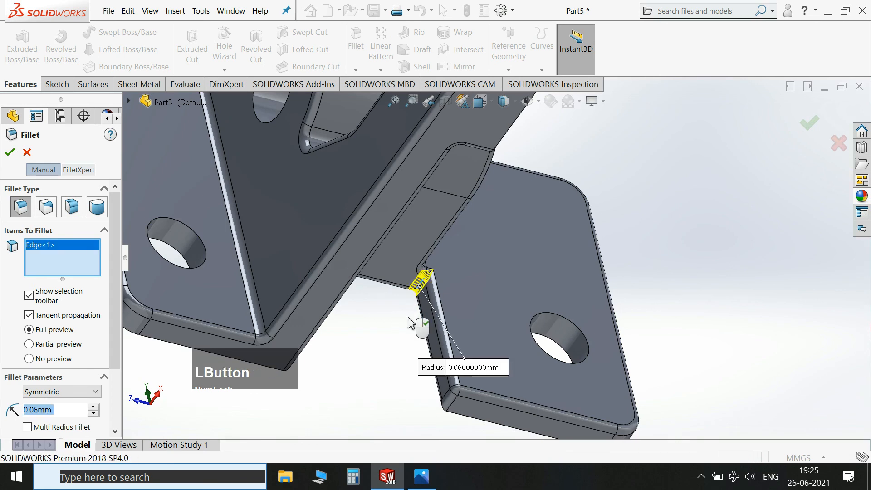
scroll(335, 239, "up", 2)
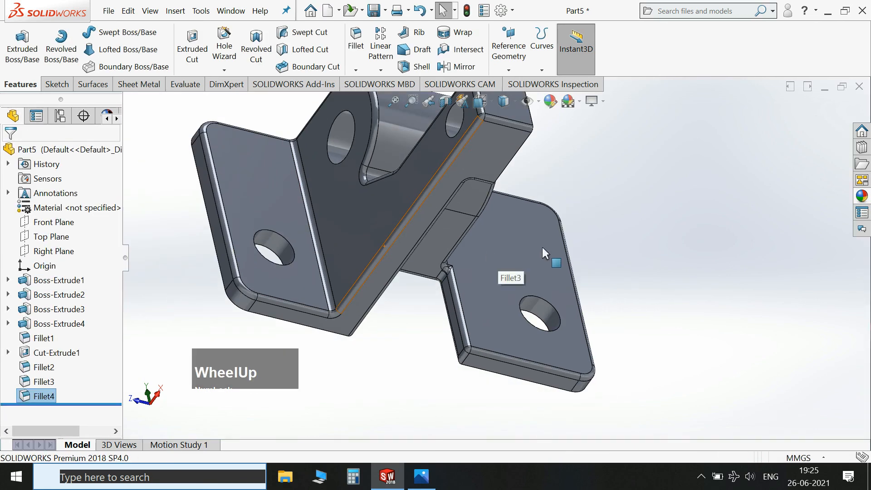
- Change the appearance colour of the whole bracket body to green
middle_click_drag(542, 247, 510, 371)
middle_click_drag(661, 205, 690, 220)
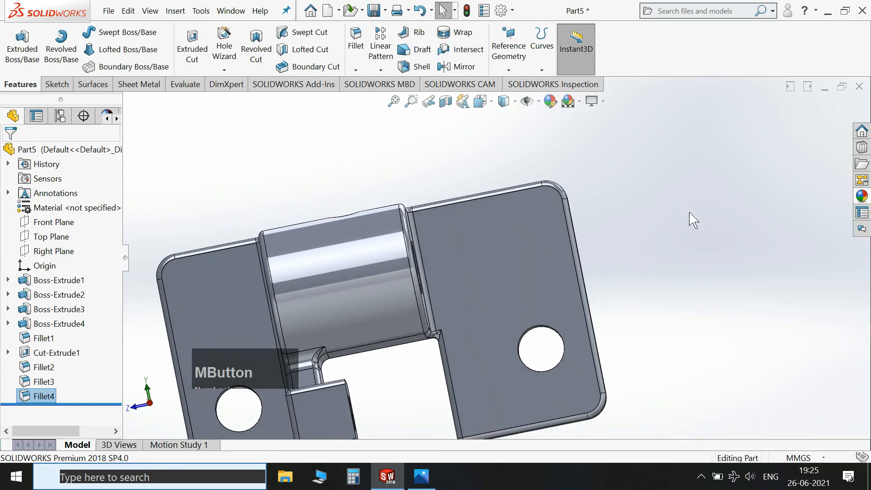
key("space")
left_click(830, 268)
scroll(601, 330, "up", 2)
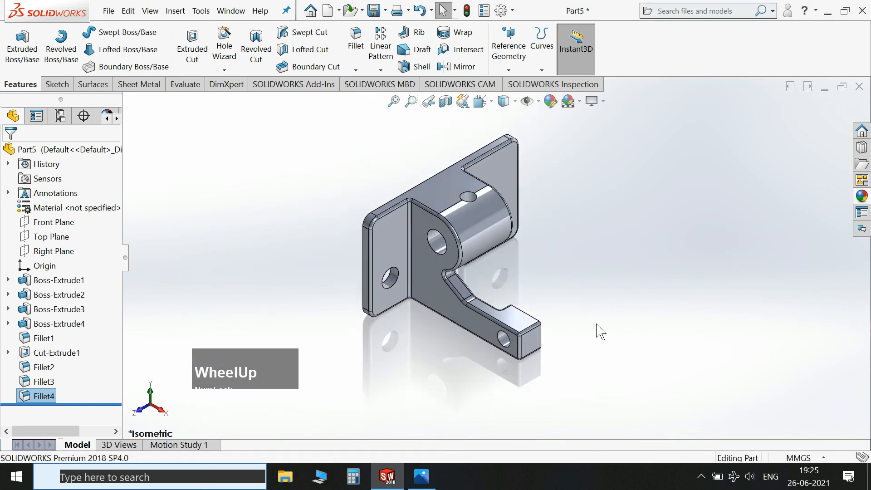
scroll(488, 198, "down", 3)
right_click(456, 244)
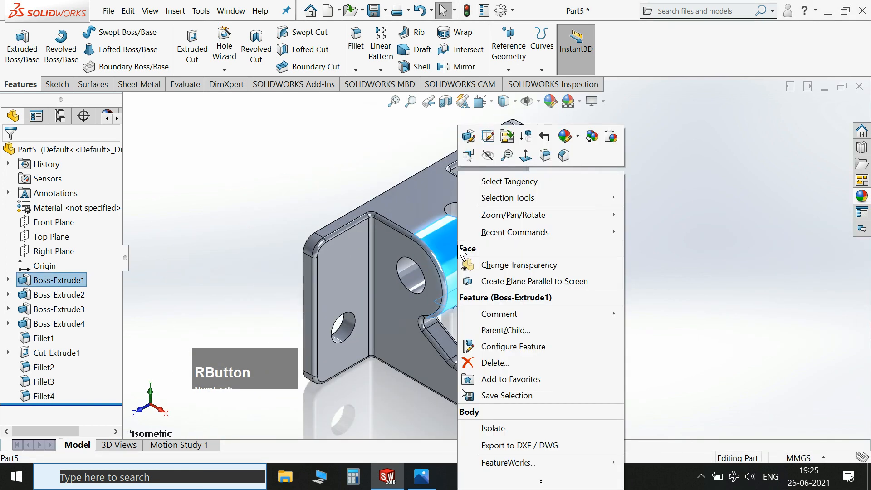
left_click(574, 139)
left_click(570, 198)
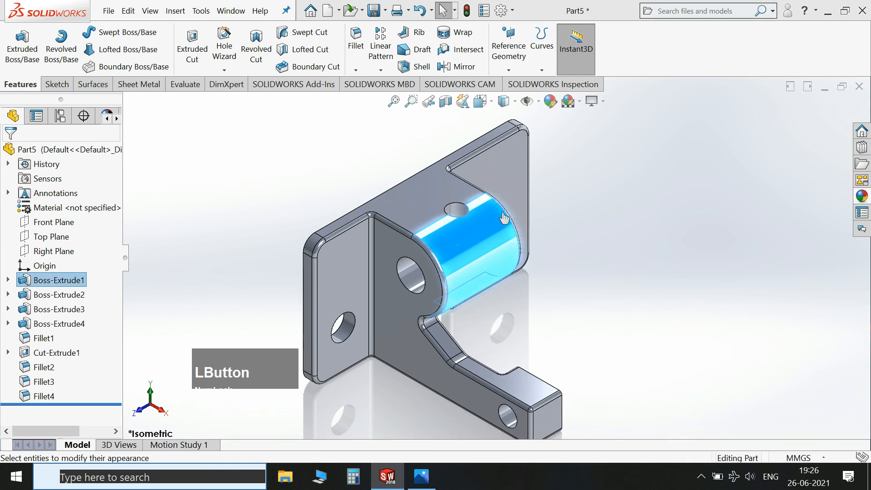
left_click(54, 412)
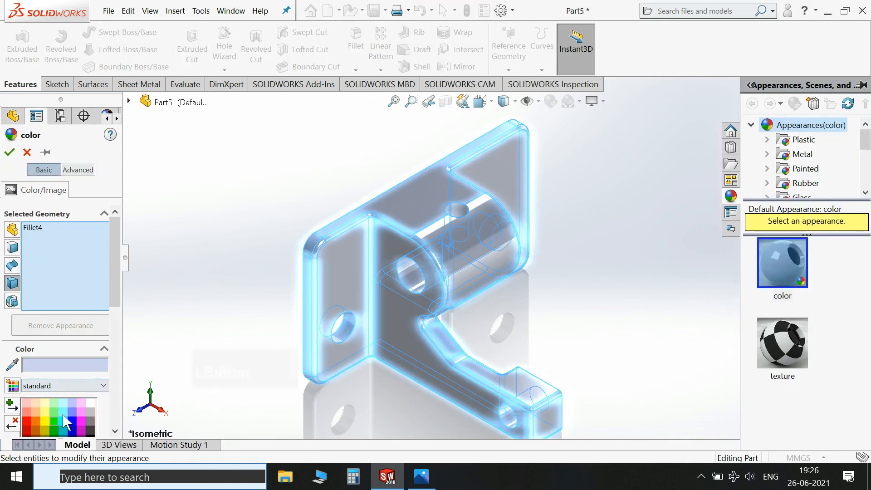
left_click(53, 420)
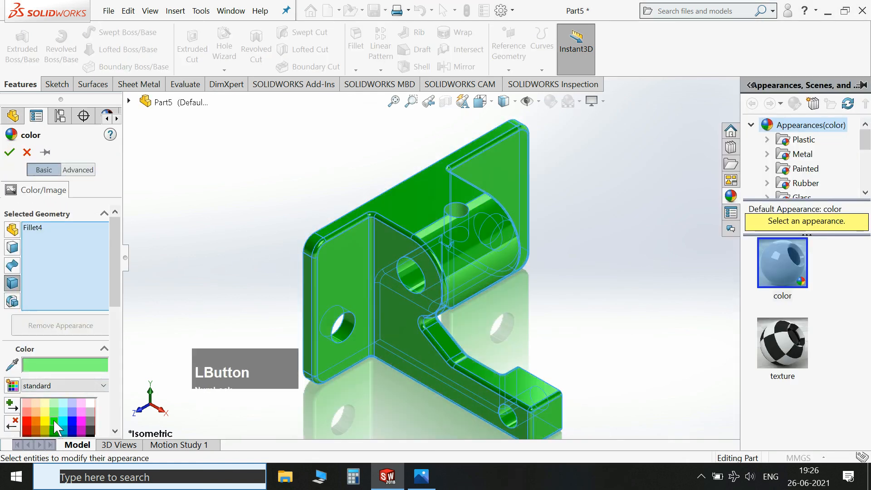
left_click(11, 154)
- Compare the finished bracket's shape, holes and fillets with the Exercise 7.55 drawing
scroll(475, 271, "up", 3)
left_click(567, 181)
scroll(424, 315, "down", 4)
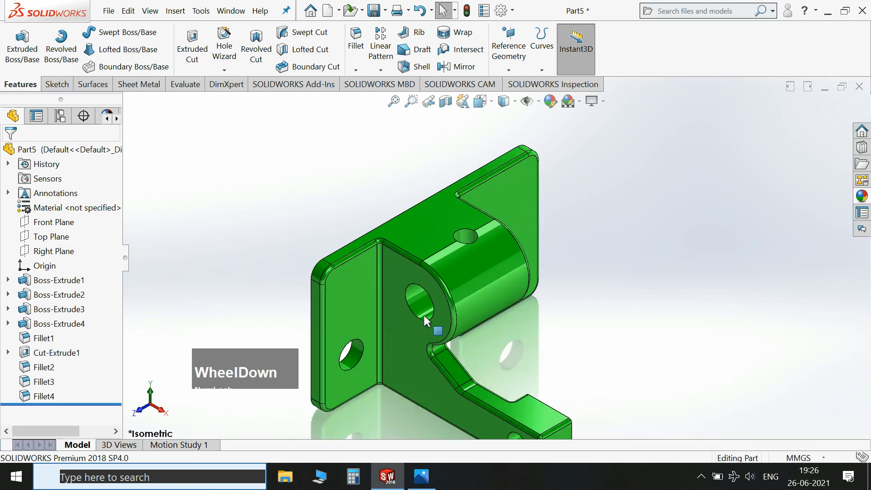
scroll(436, 326, "up", 2)
scroll(452, 340, "down", 2)
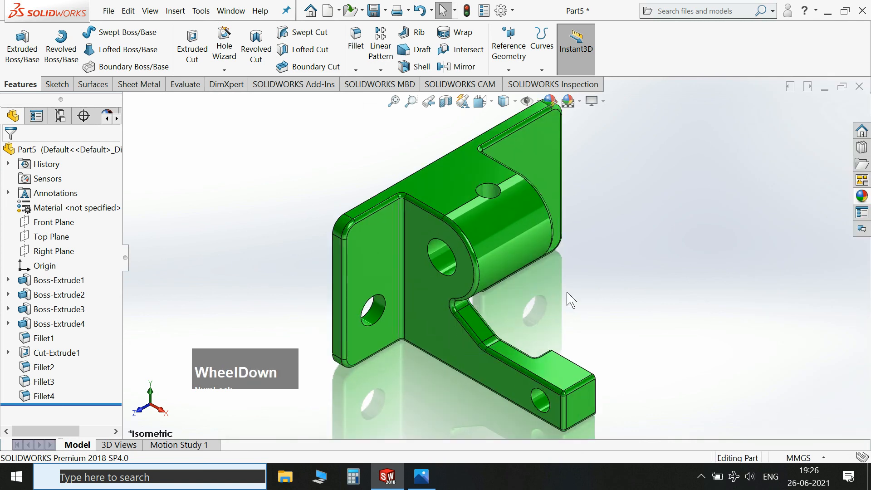
left_click(432, 486)
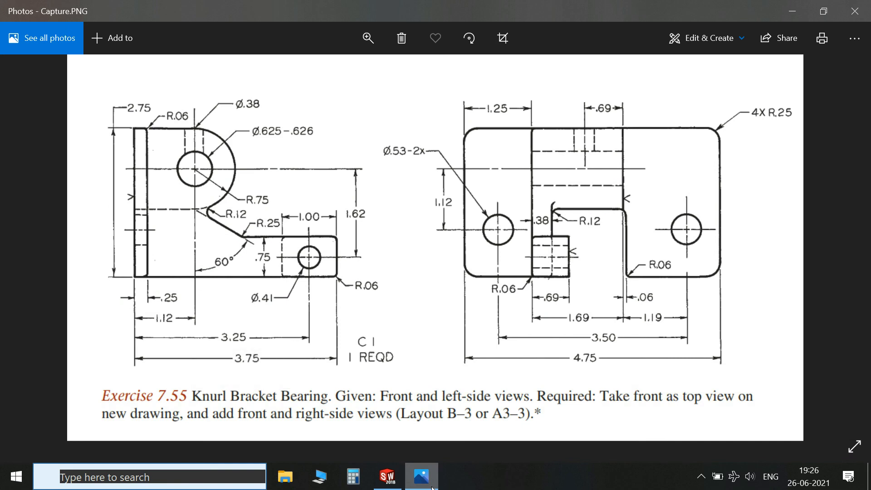
left_click(432, 487)
left_click(432, 486)
left_click(432, 487)
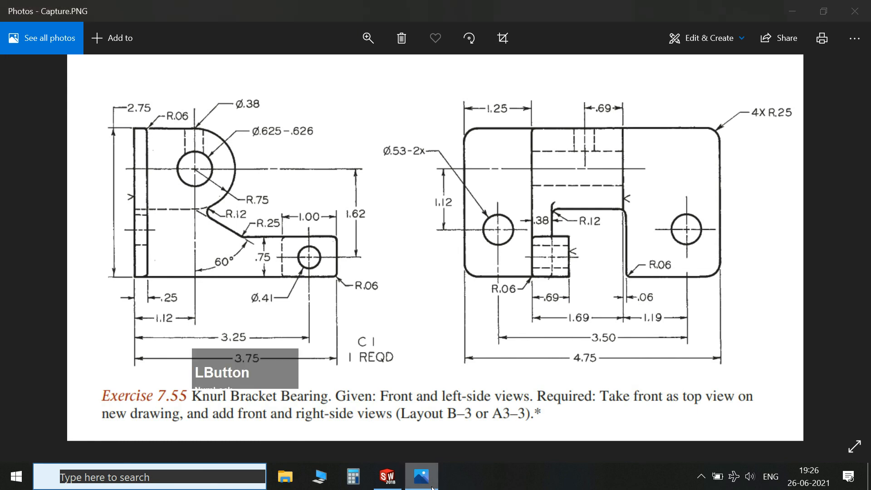